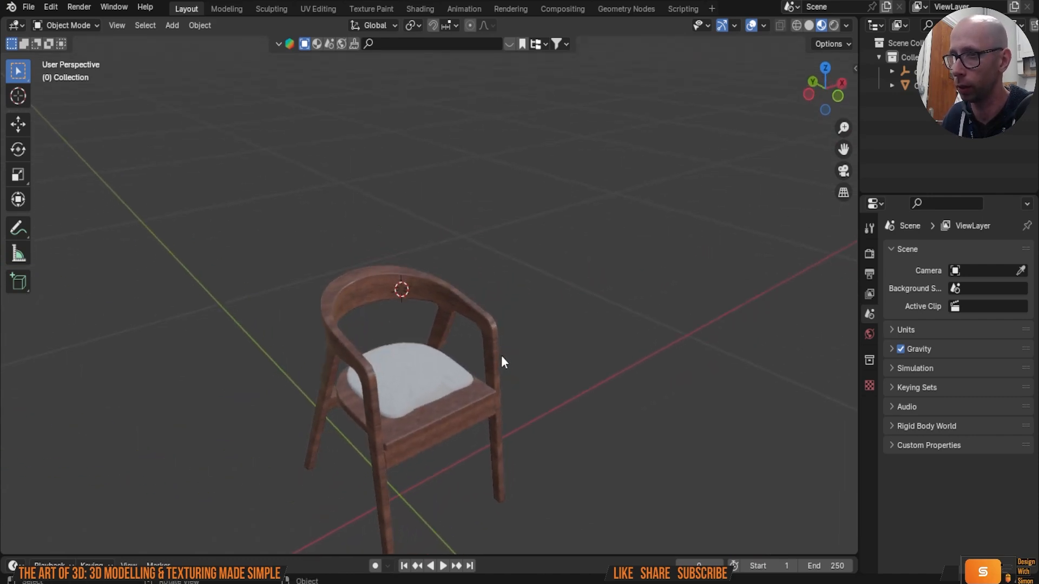
- Add a 2 m mesh plane at the 3D cursor above the chair
key("shift+a")
mouse_move(460, 307)
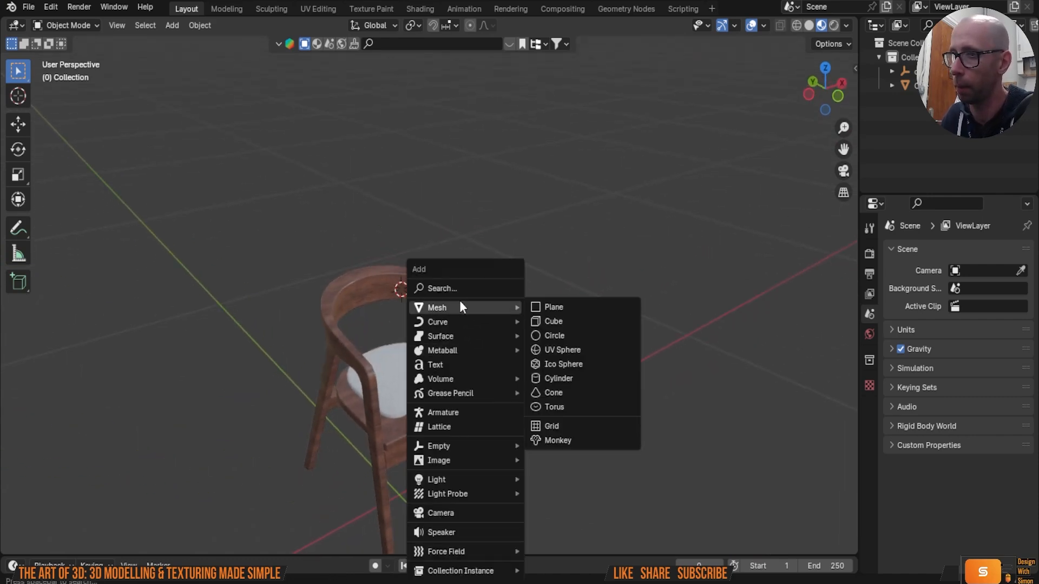
left_click(553, 307)
- Scale the plane down uniformly by about 0.057 and again by about 0.82 so it is narrower than the seat
scroll(558, 319, "down", 3)
middle_click_drag(554, 323, 473, 352)
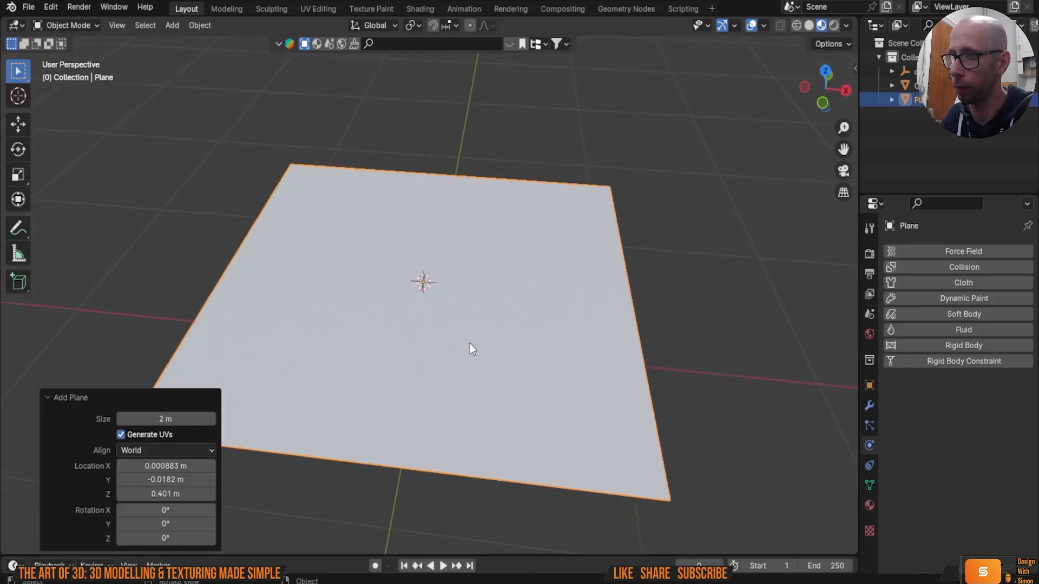
key("s")
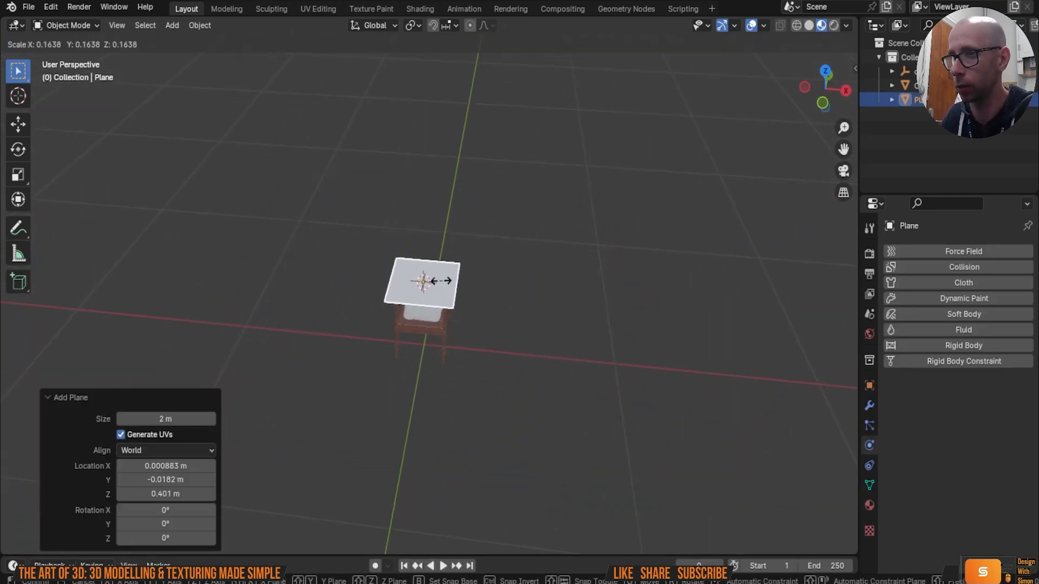
left_click(426, 282)
middle_click_drag(426, 283, 548, 372)
scroll(405, 330, "up", 5)
middle_click_drag(404, 330, 475, 330)
scroll(449, 319, "up", 4)
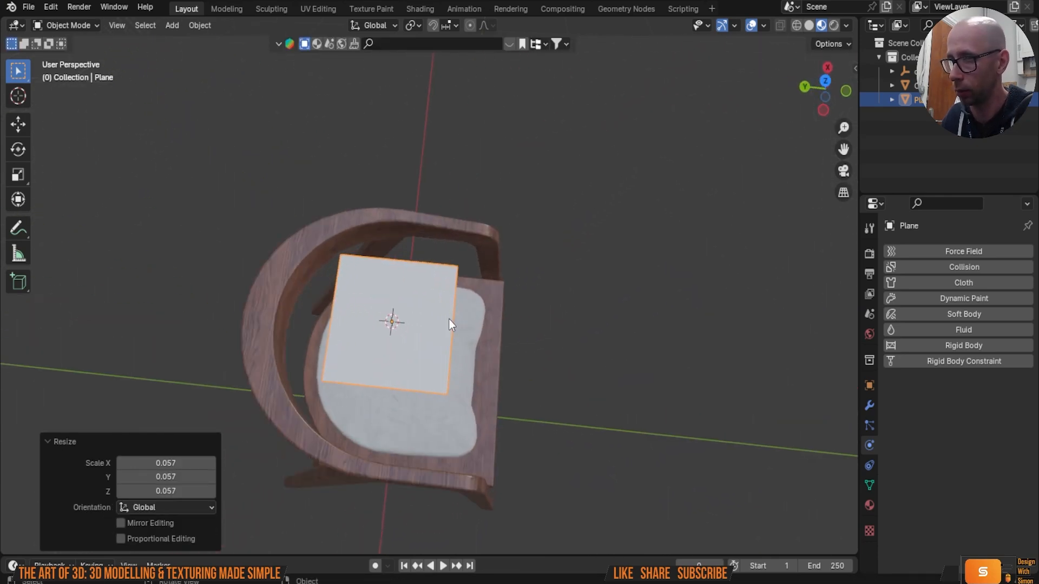
key("s")
left_click(443, 314)
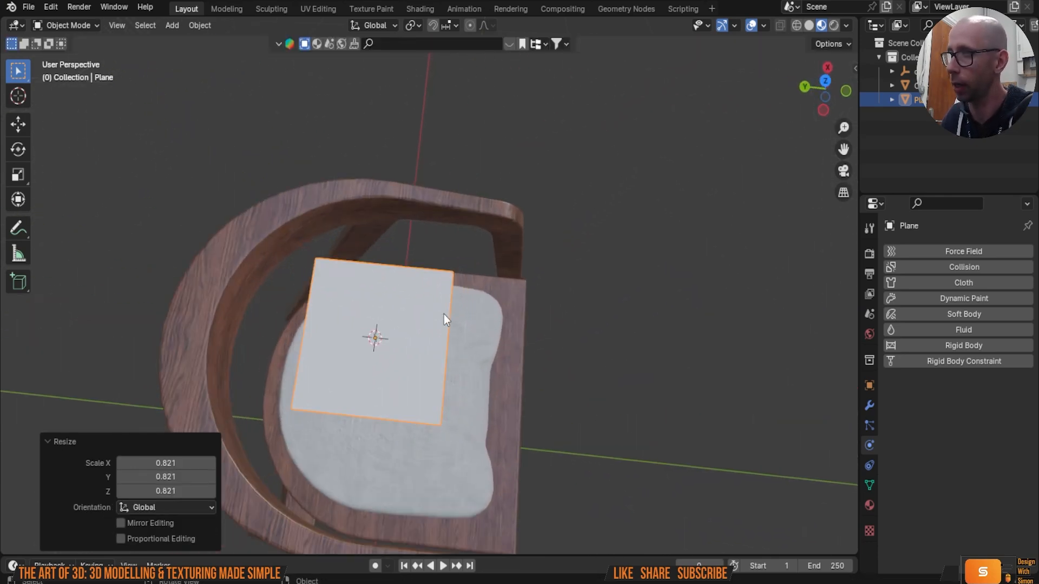
- Stretch the plane along Y by about 3.54 and move it about 0.12 m along Y over the backrest
key("s")
key("y")
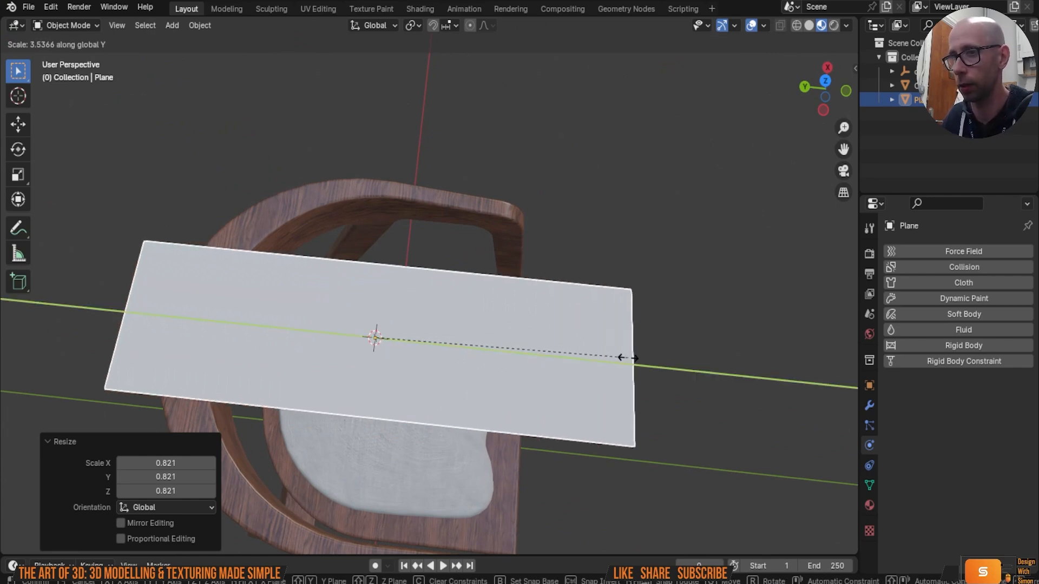
left_click(609, 363)
middle_click_drag(607, 364, 561, 357)
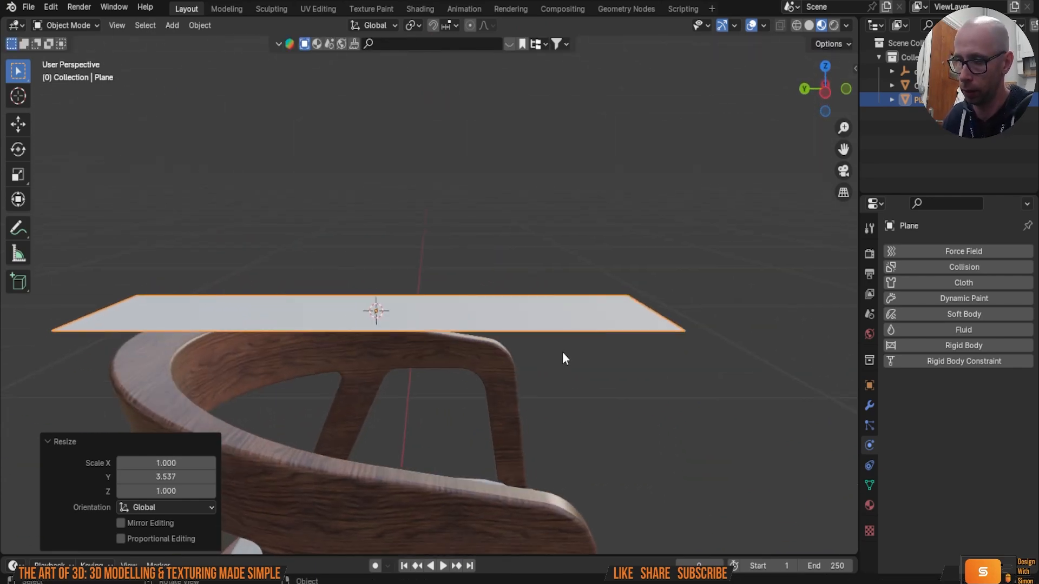
key("g")
key("y")
left_click(370, 355)
middle_click_drag(370, 355, 472, 393)
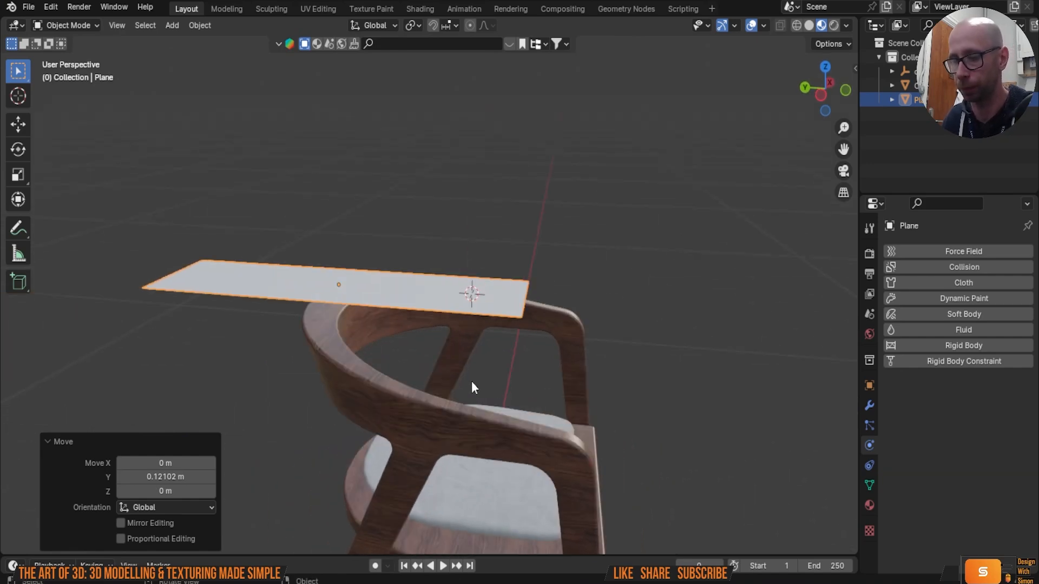
- Subdivide the plane's face with 30 cuts and return to Object Mode
left_click(212, 354)
key("Tab")
key("Tab")
left_click(270, 284)
key("Tab")
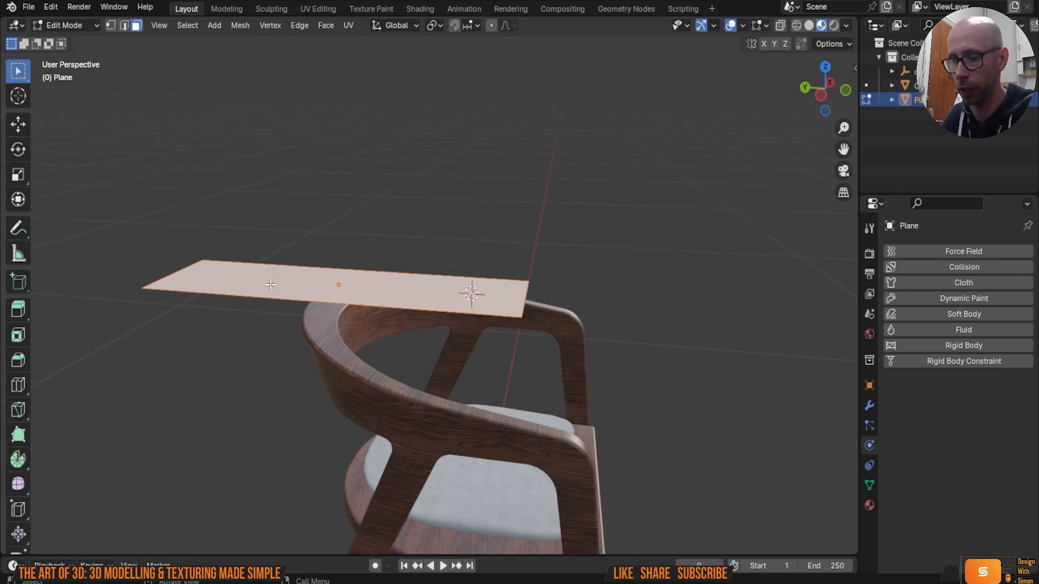
right_click(310, 232)
left_click(293, 251)
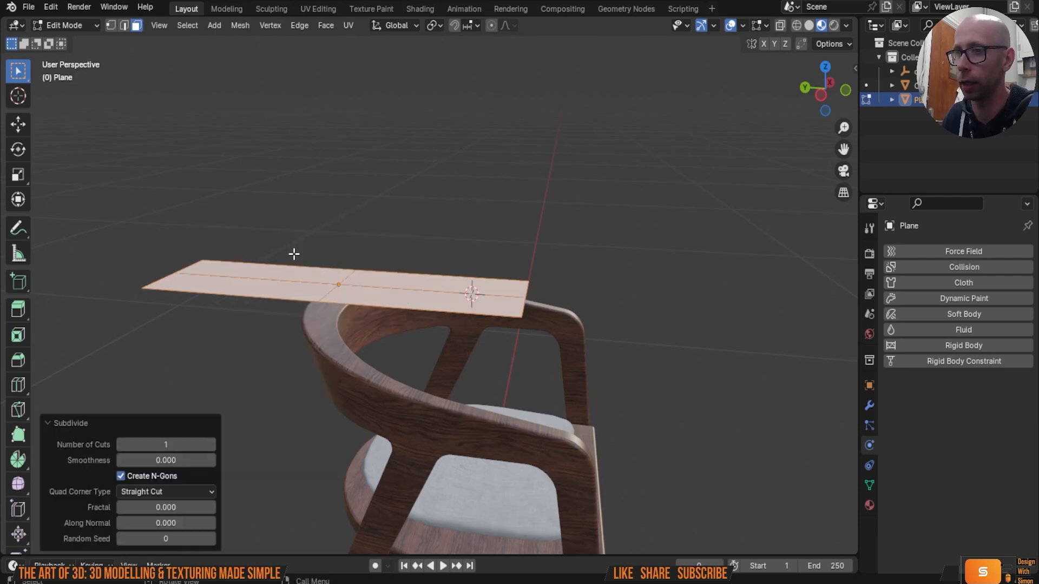
left_click(178, 444)
type("30")
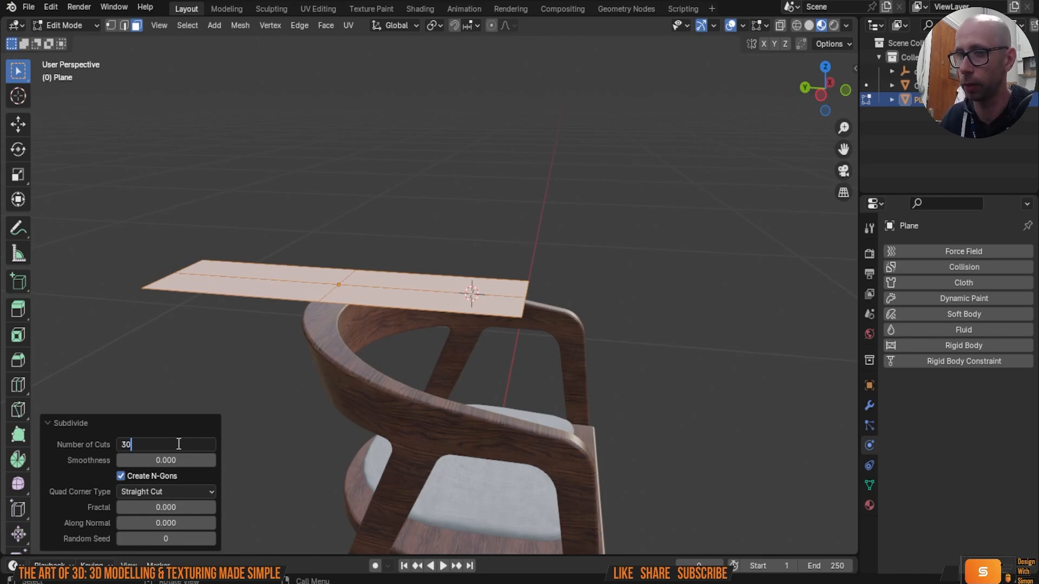
key("Return")
middle_click_drag(395, 360, 416, 349)
key("Tab")
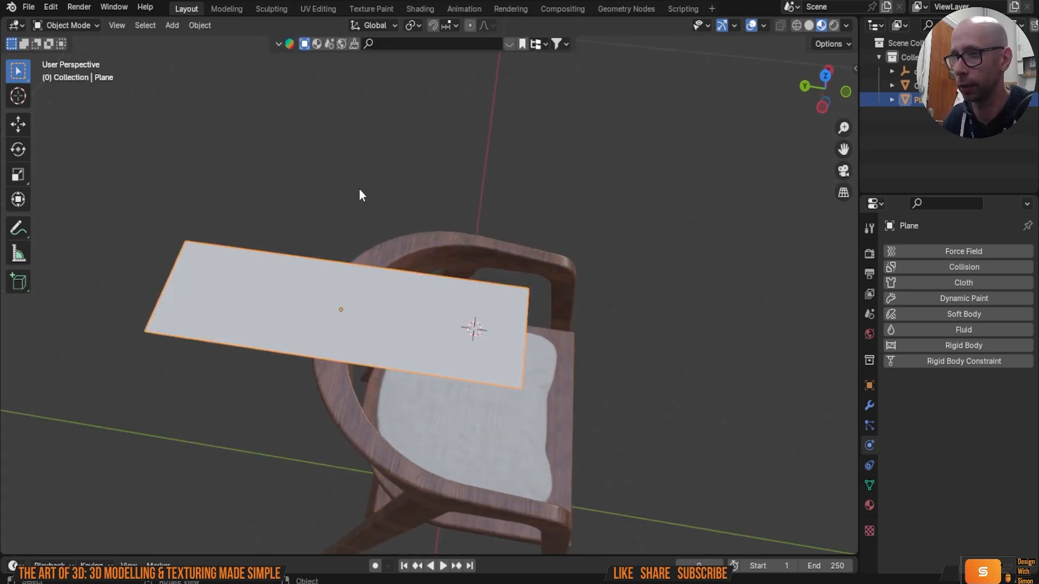
- Add Cloth physics to the plane and set its object collision distance to 0.001 m
middle_click_drag(360, 191, 371, 276)
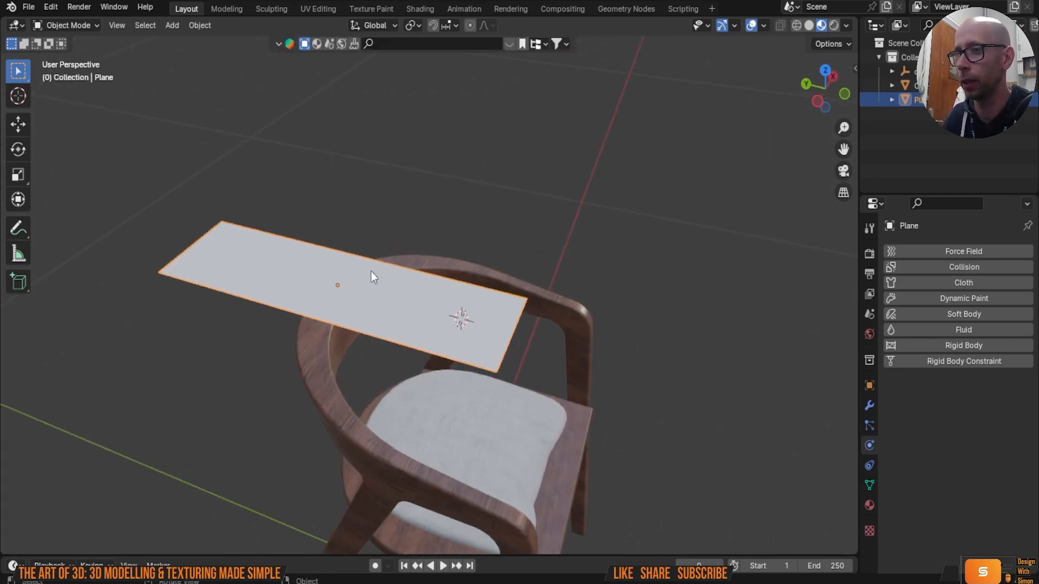
left_click(943, 281)
scroll(922, 426, "down", 10)
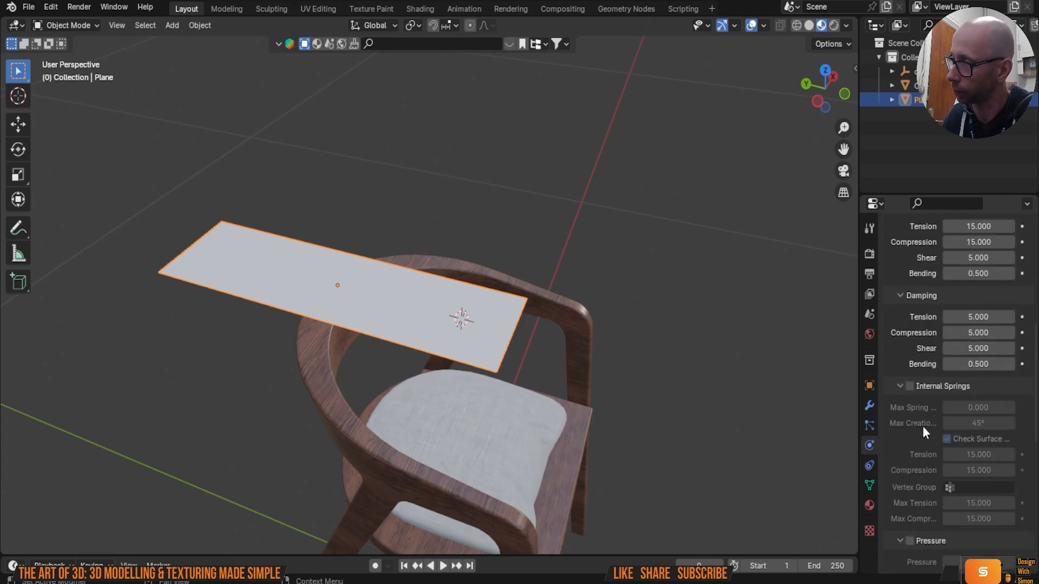
scroll(924, 425, "down", 5)
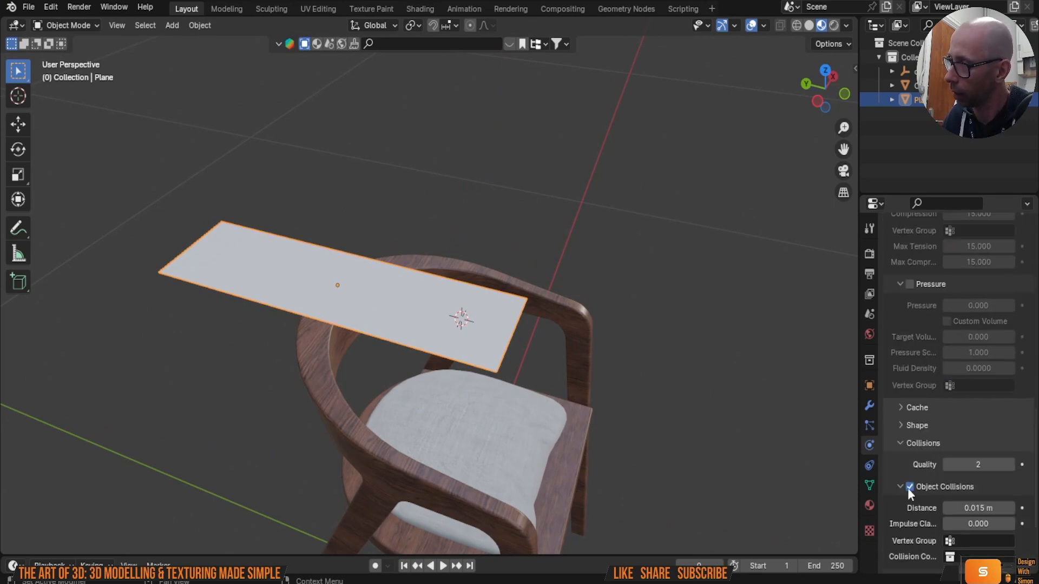
left_click(991, 510)
type("0.001")
key("Return")
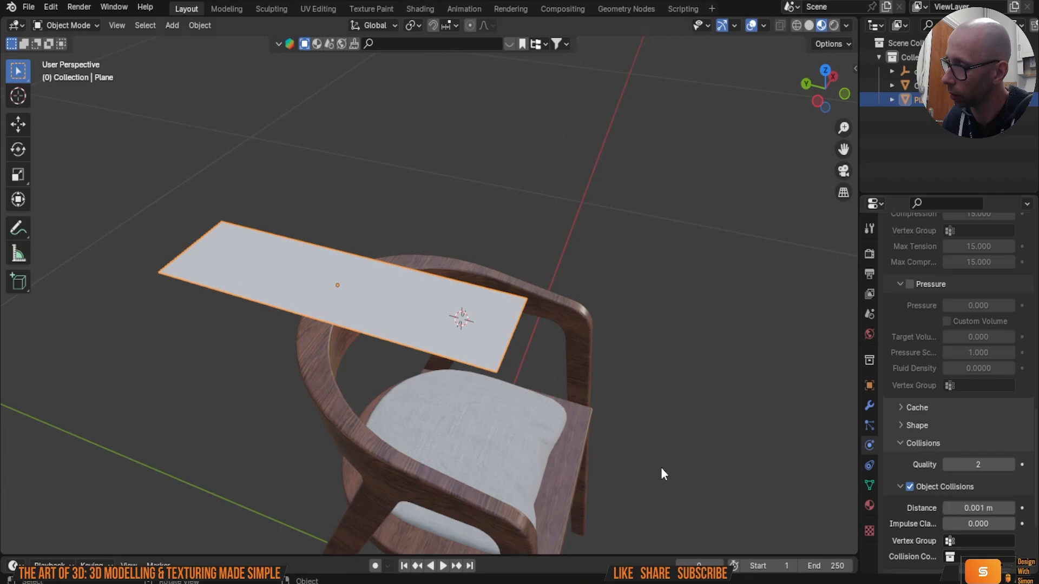
- Check the gravity setting in the scene properties
left_click(637, 415)
middle_click_drag(637, 415, 689, 337)
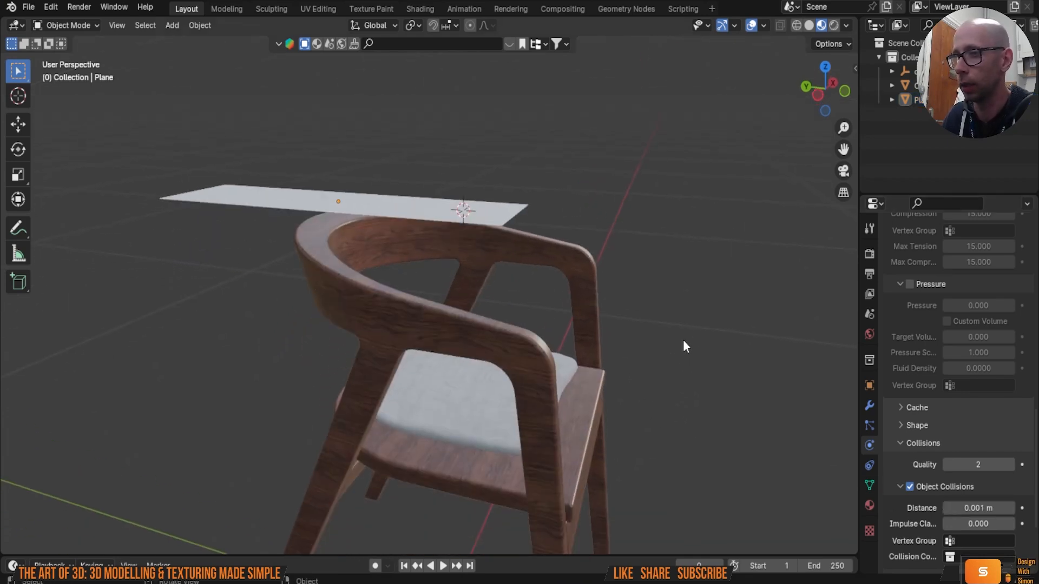
left_click(869, 314)
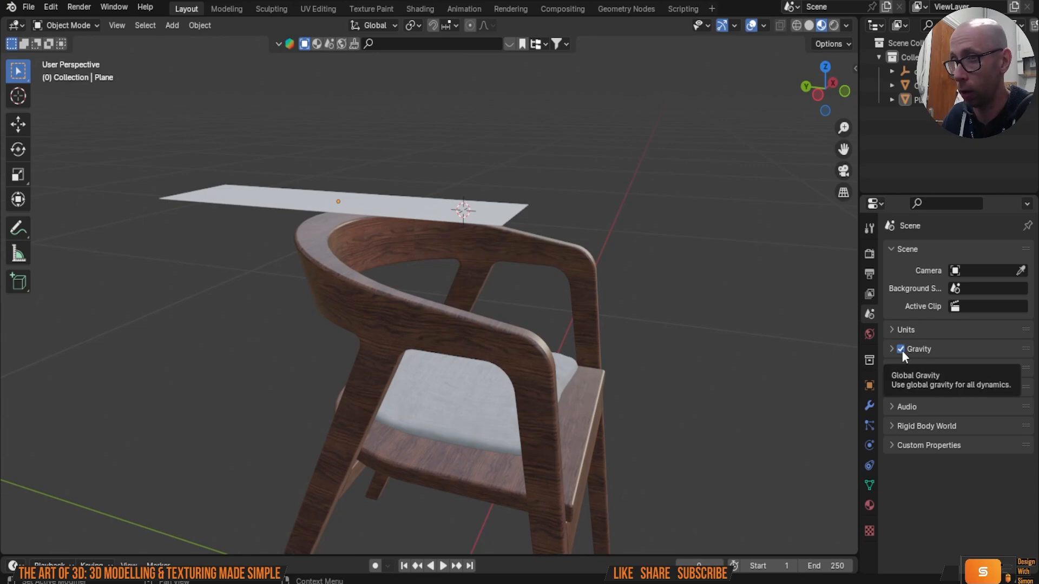
- Remove and reapply Collision physics on the chair frame, and review its softbody and cloth settings
left_click(340, 292)
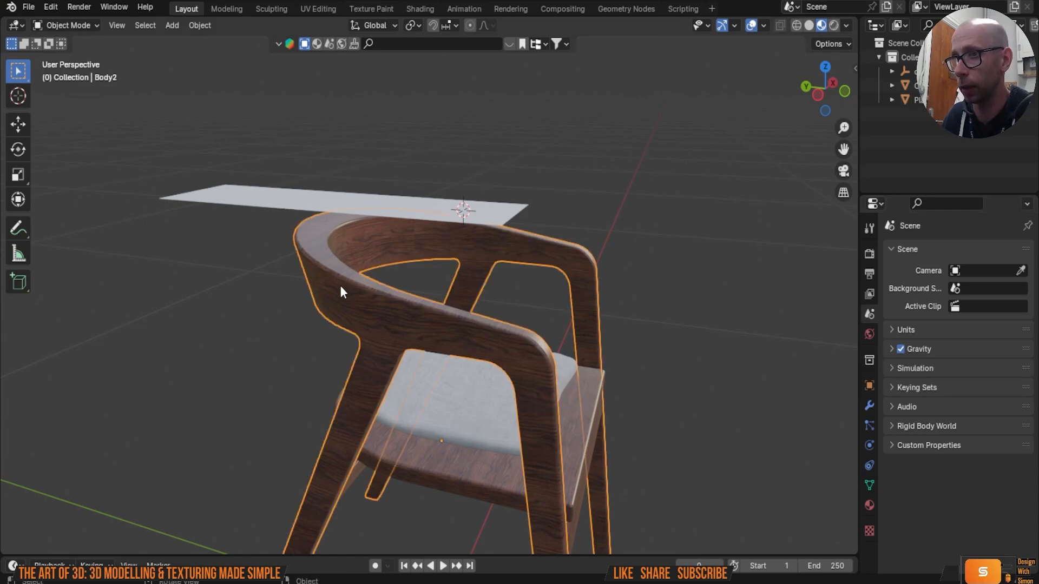
left_click(869, 445)
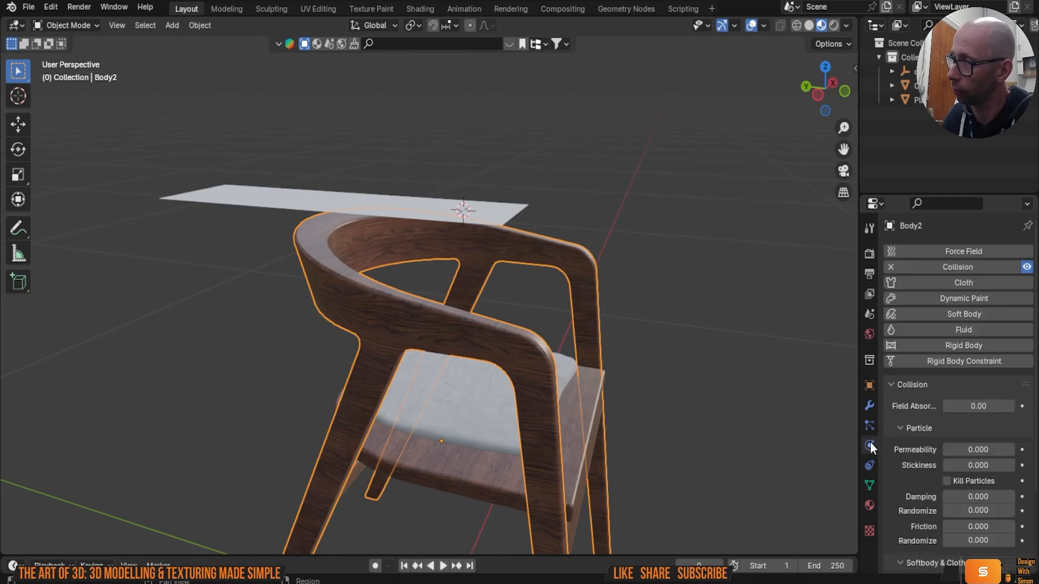
left_click(890, 268)
left_click(929, 265)
scroll(904, 489, "down", 4)
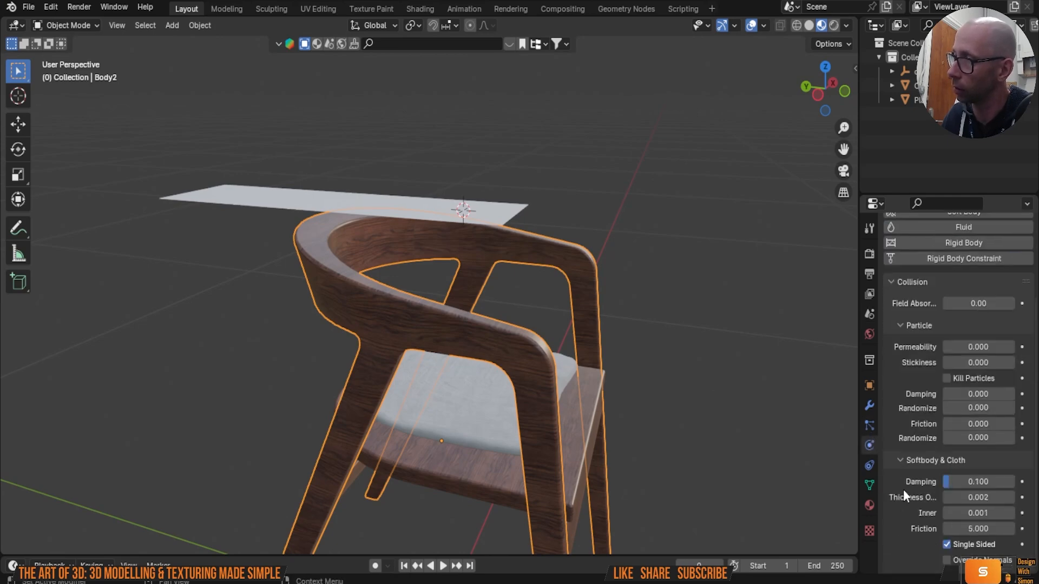
- Play the cloth simulation to check the drape over the backrest, then enlarge the timeline and rewind to frame 0
middle_click_drag(666, 357, 698, 347)
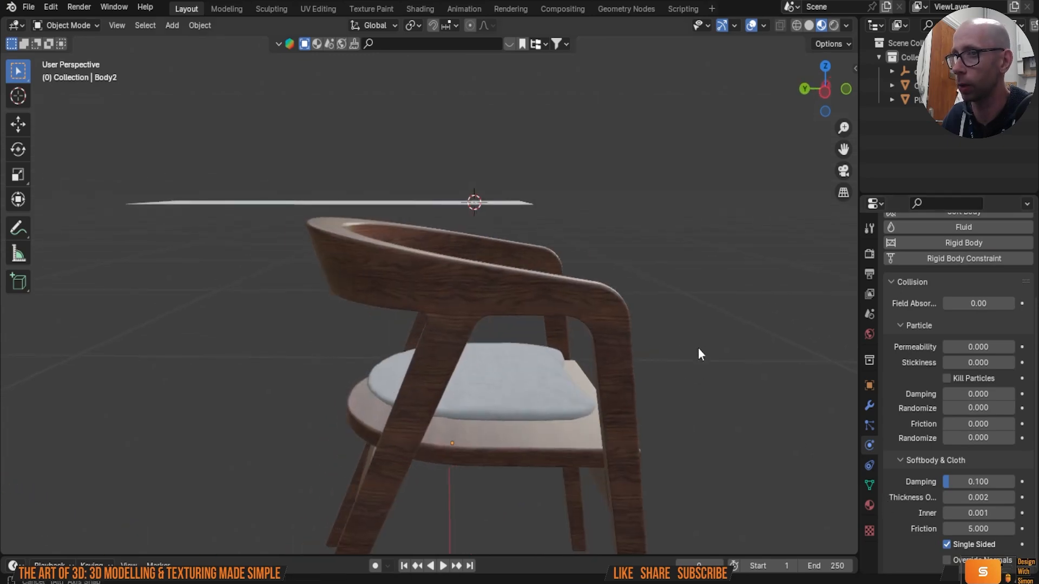
key("space")
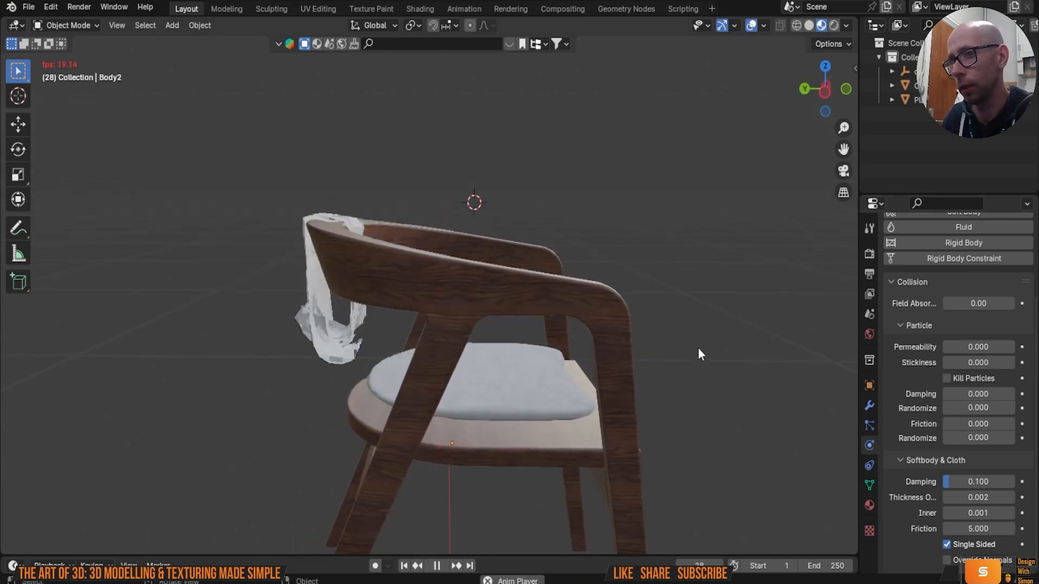
middle_click_drag(698, 348, 615, 401)
key("space")
left_click_drag(264, 557, 271, 421)
left_click_drag(335, 462, 29, 463)
- Add Collision physics to the wooden seat base and show its softbody and cloth settings
left_click(600, 353)
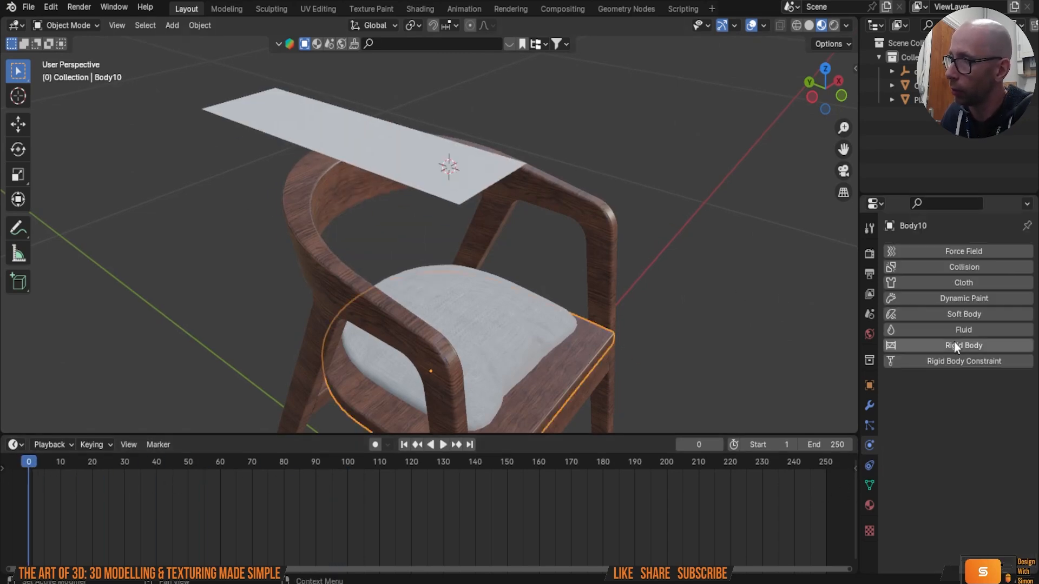
left_click(969, 269)
scroll(919, 390, "down", 5)
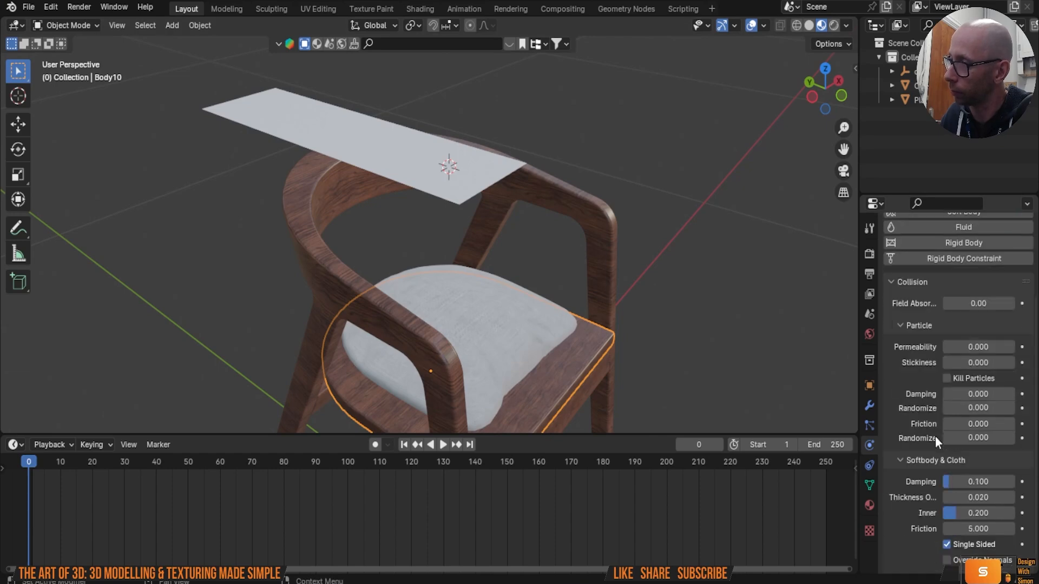
- View the chair from the side and play the cloth simulation to check how the fabric meets the seat base
middle_click_drag(480, 307, 526, 247)
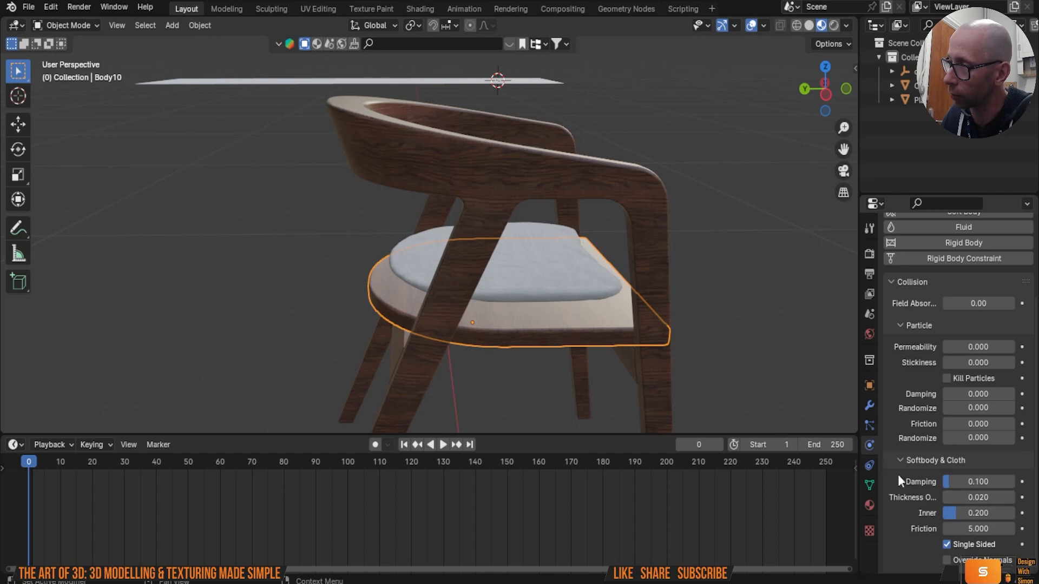
left_click(757, 291)
key("space")
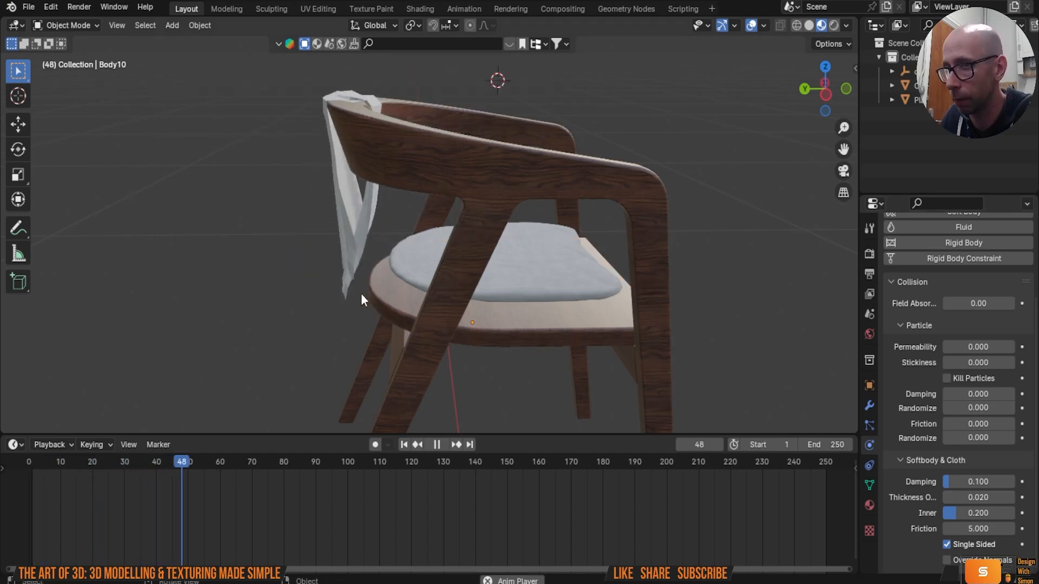
key("space")
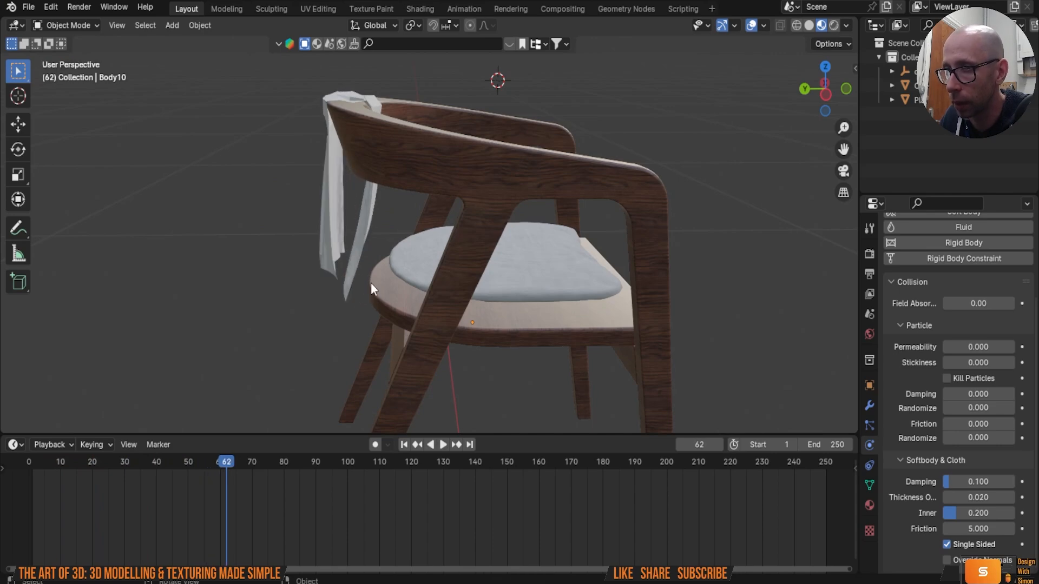
- Try an outer collision thickness of 0.010 on the seat base, replay the simulation and rewind to frame 0
left_click(982, 498)
type(".010")
key("Return")
left_click_drag(225, 464, 34, 472)
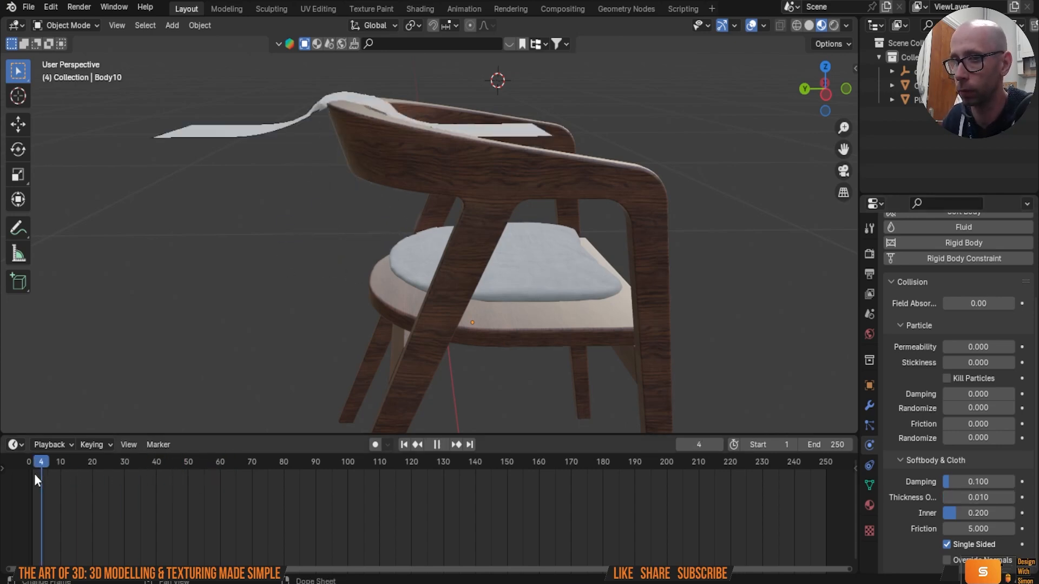
key("space")
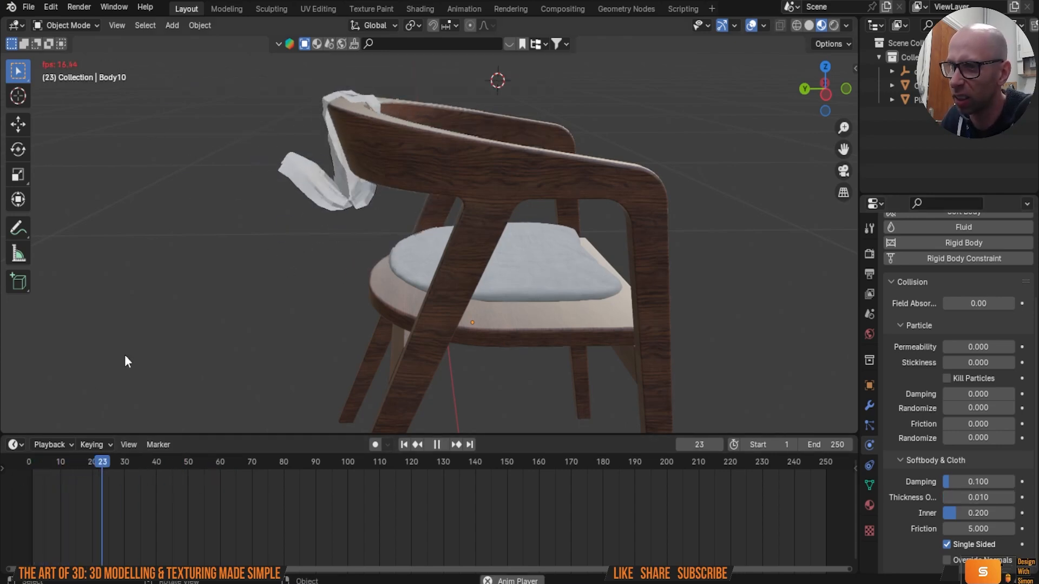
key("space")
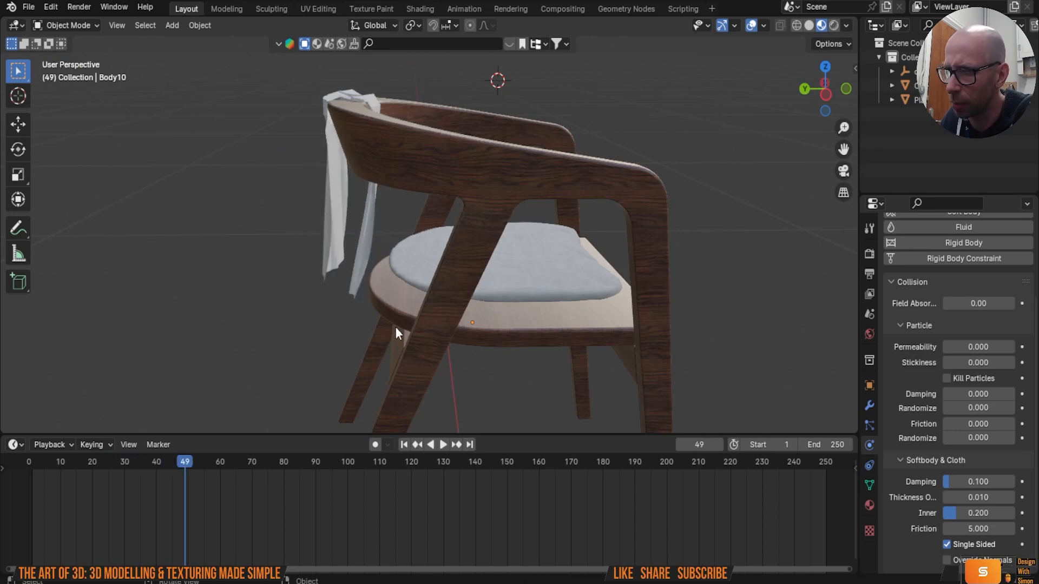
left_click_drag(185, 461, 21, 489)
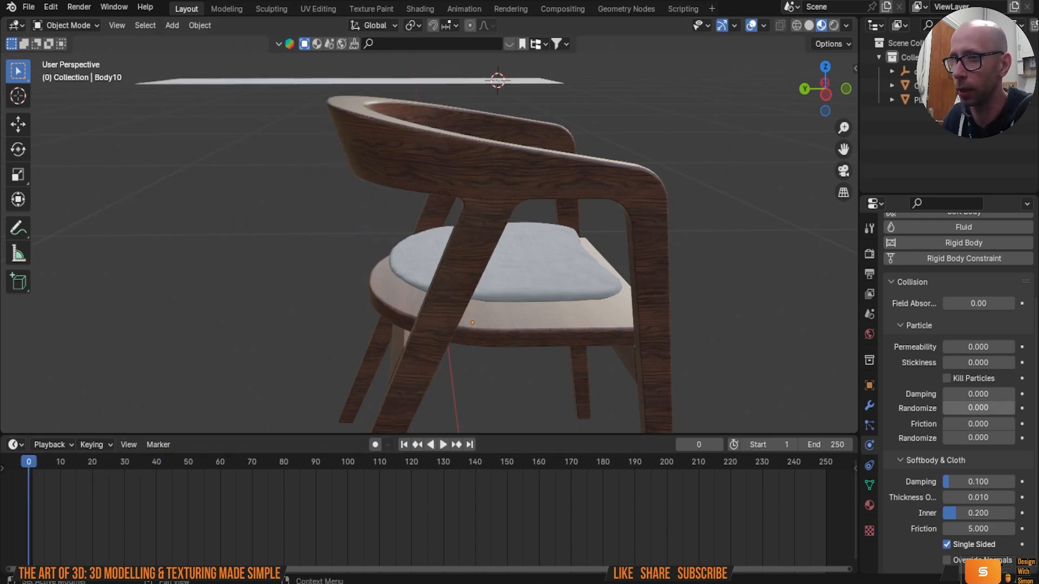
- Set the seat base's outer collision thickness to 0.001 and replay the cloth simulation
left_click(602, 326)
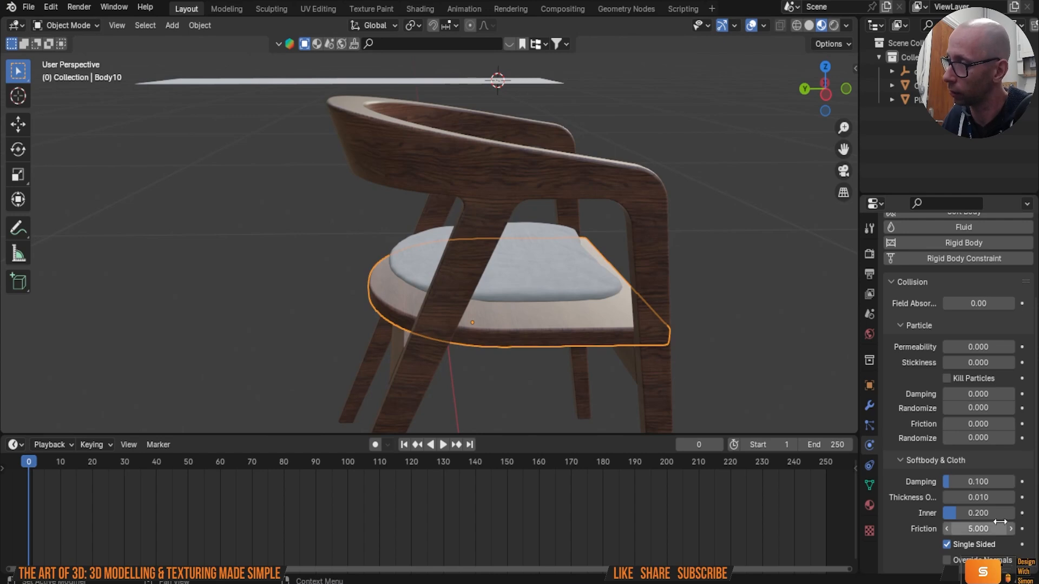
double_click(987, 496)
type("0.001")
key("Return")
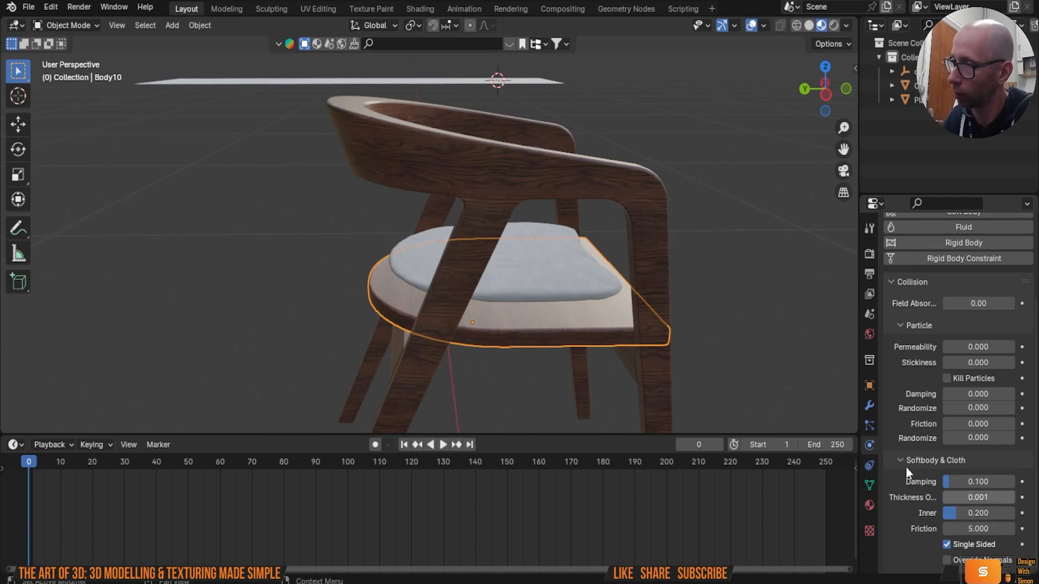
key("space")
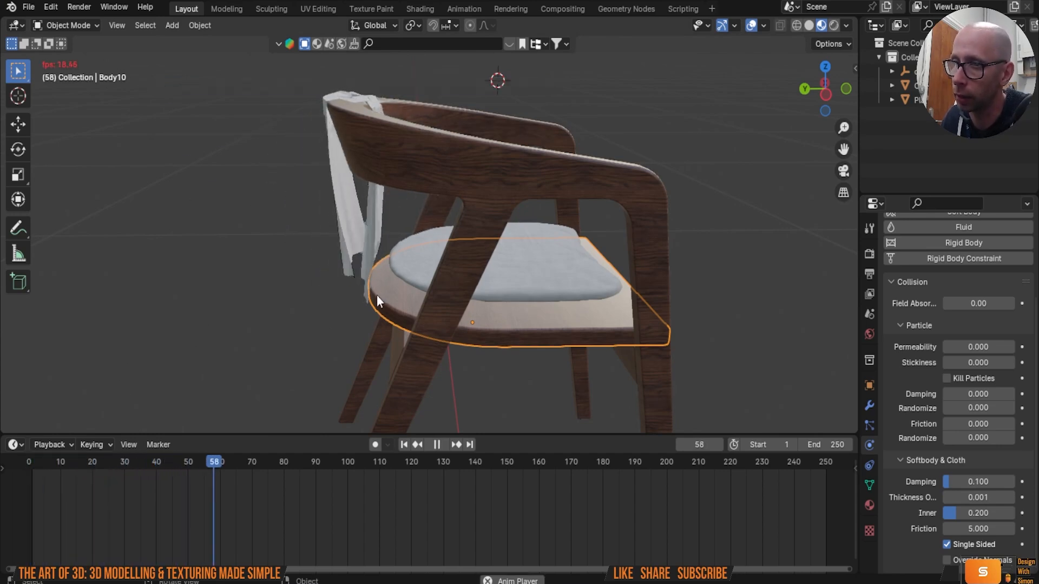
- Stop the cloth simulation at frame 71 and check the draped fabric from the side and from above
key("space")
middle_click_drag(355, 297, 366, 291)
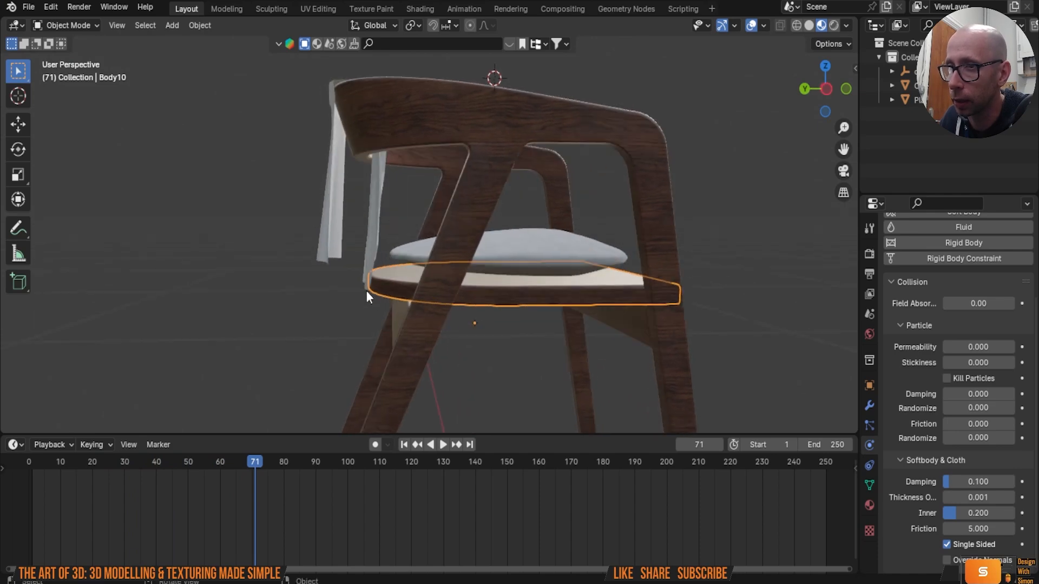
middle_click_drag(301, 275, 301, 219)
middle_click_drag(357, 144, 566, 183)
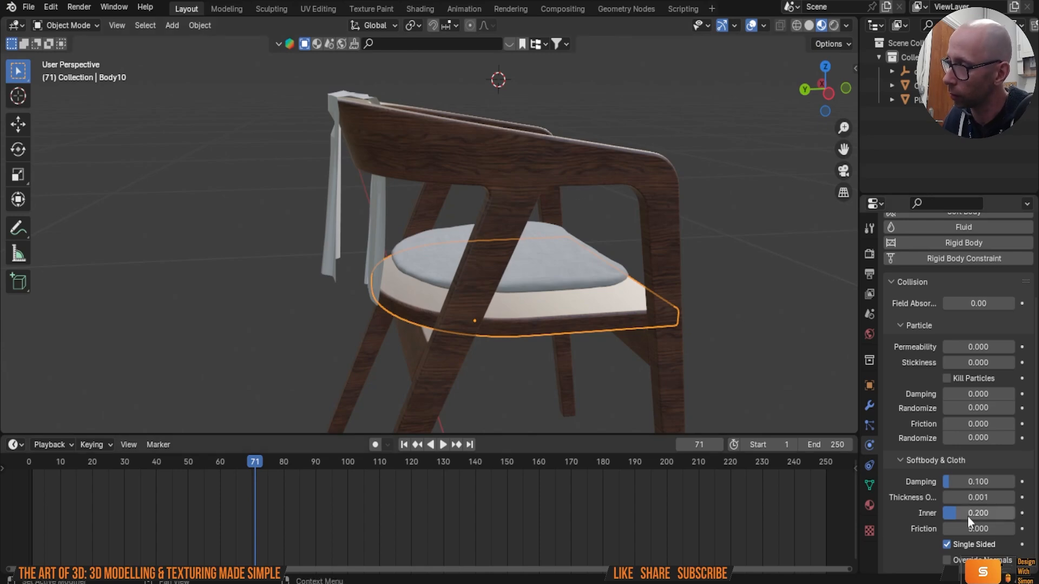
middle_click_drag(648, 278, 433, 199)
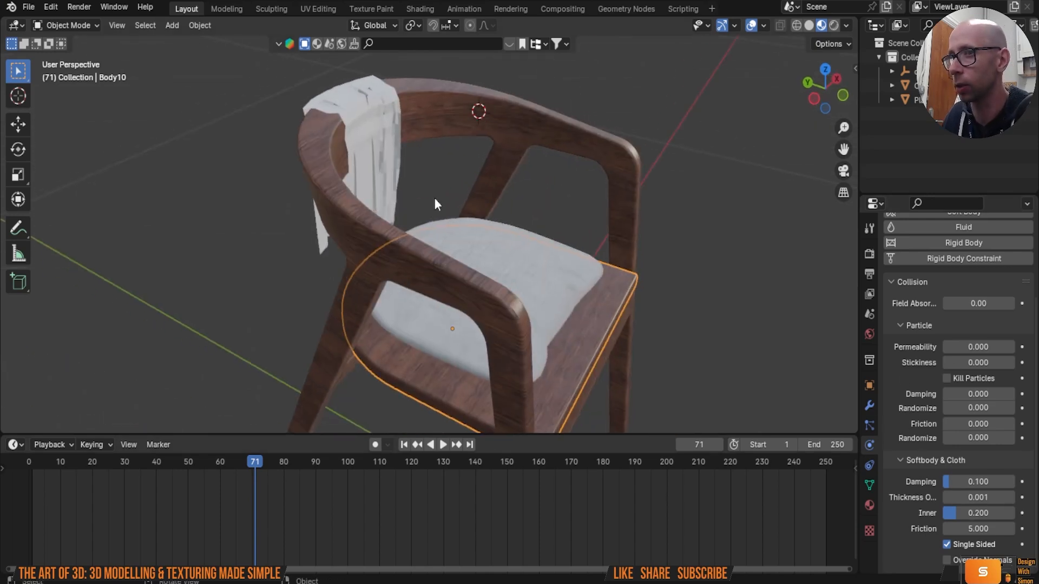
- Select the draped cloth and review its object collision and self collision settings
left_click(389, 163)
scroll(903, 442, "down", 12)
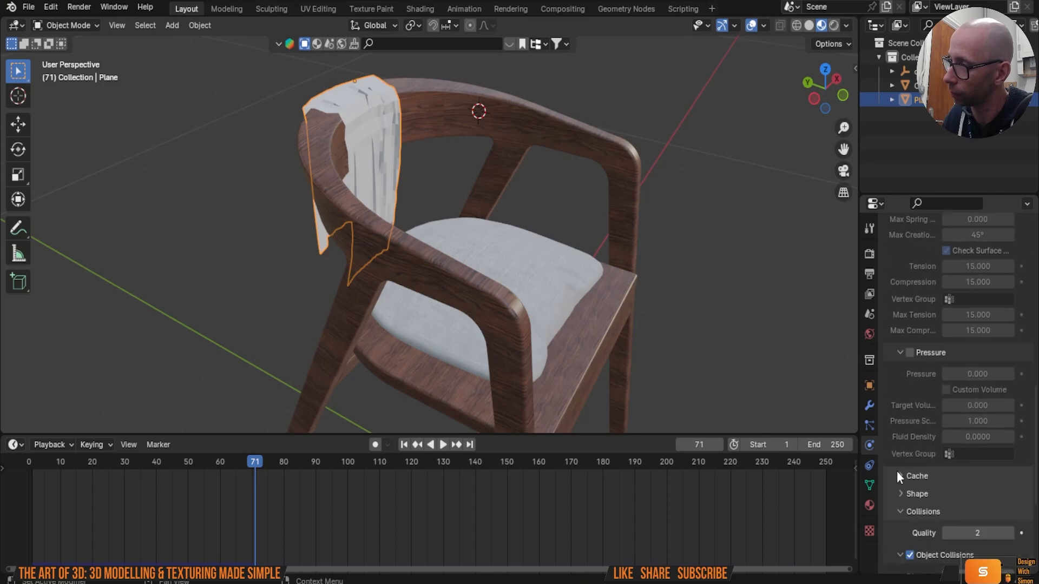
scroll(897, 473, "down", 5)
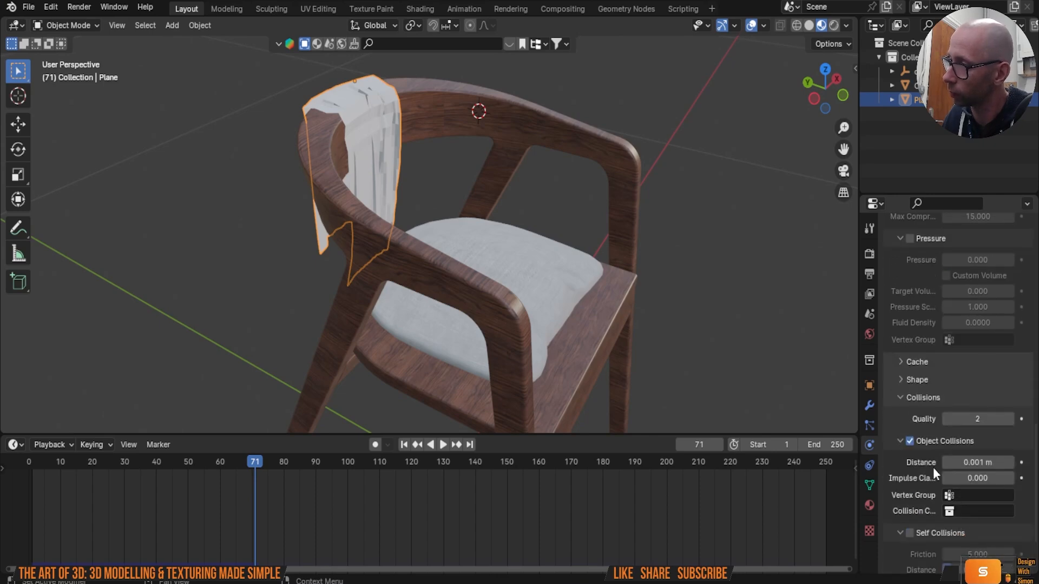
scroll(932, 466, "down", 3)
middle_click_drag(556, 288, 469, 267)
scroll(528, 265, "down", 1)
scroll(648, 227, "up", 3)
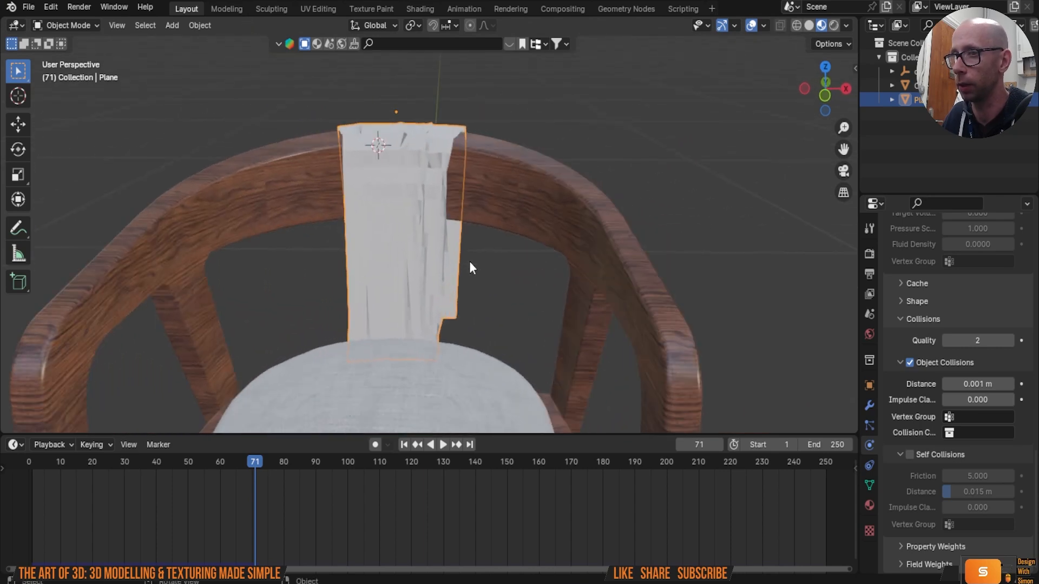
- Convert the draped cloth plane to a mesh to freeze its simulated shape
right_click(387, 259)
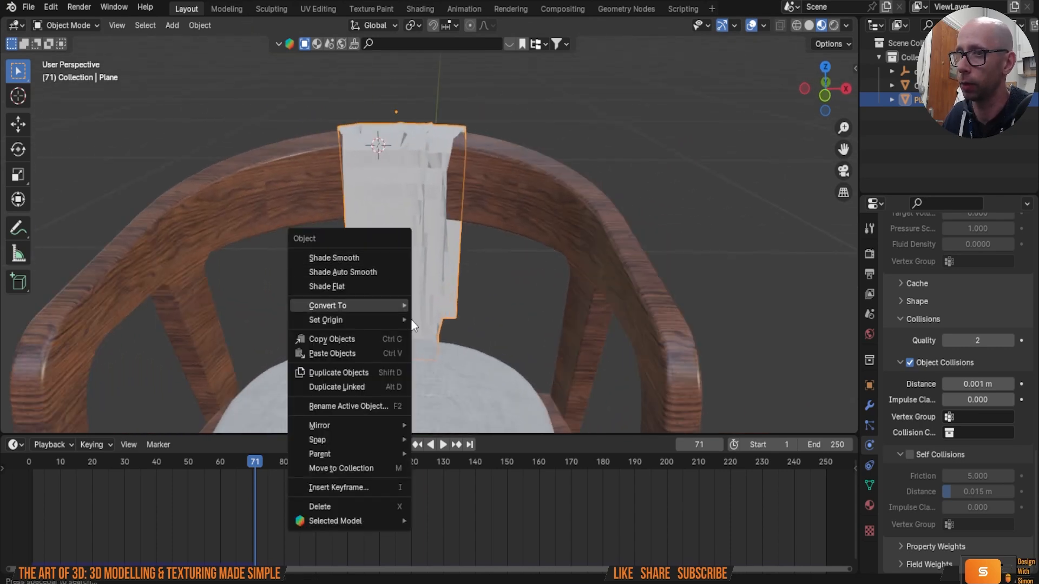
mouse_move(368, 306)
left_click(440, 320)
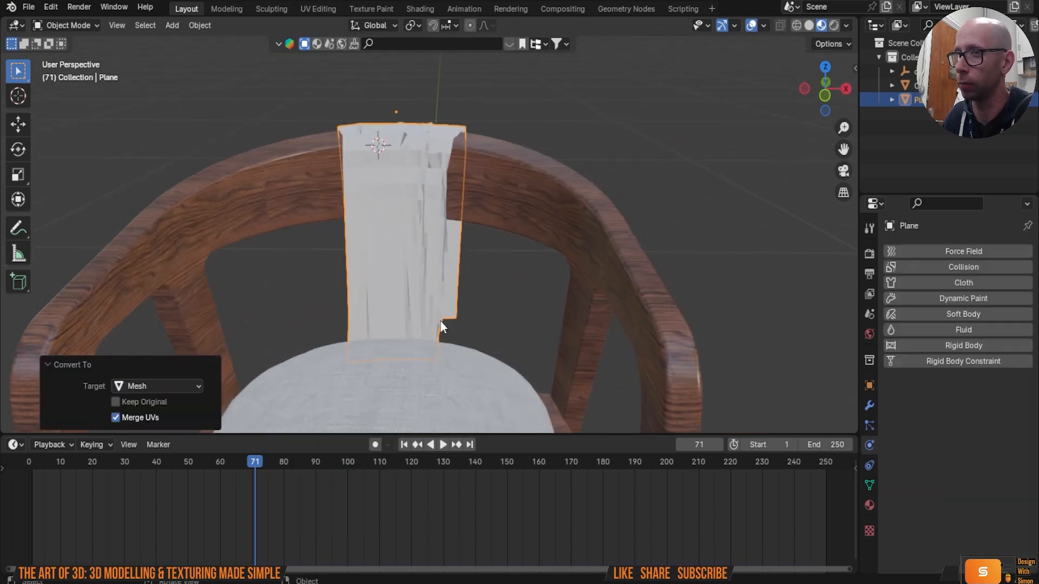
- Add a Subdivision Surface modifier to the converted cloth mesh
left_click(399, 241)
left_click(870, 405)
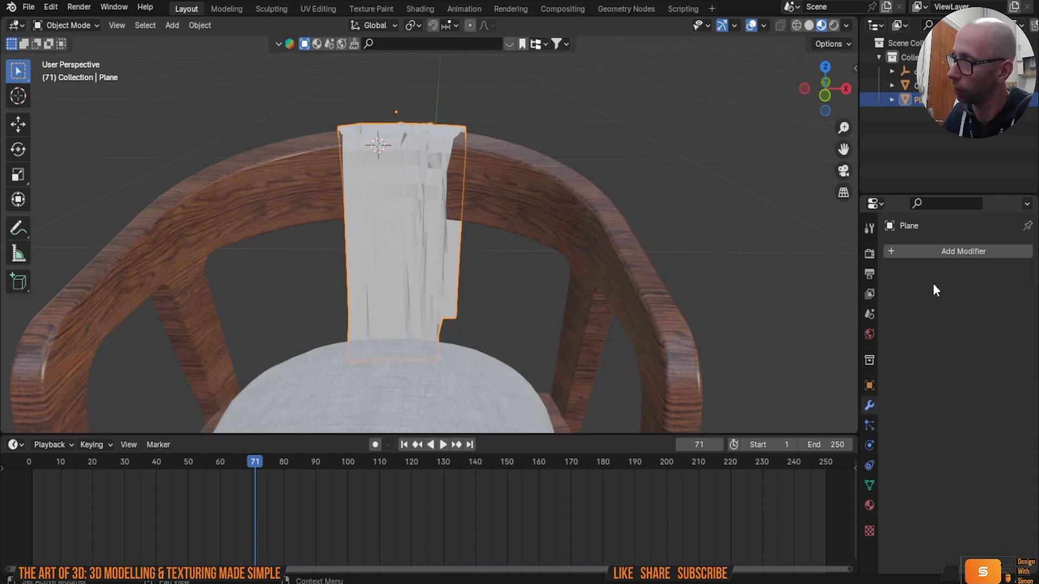
left_click(892, 251)
mouse_move(877, 303)
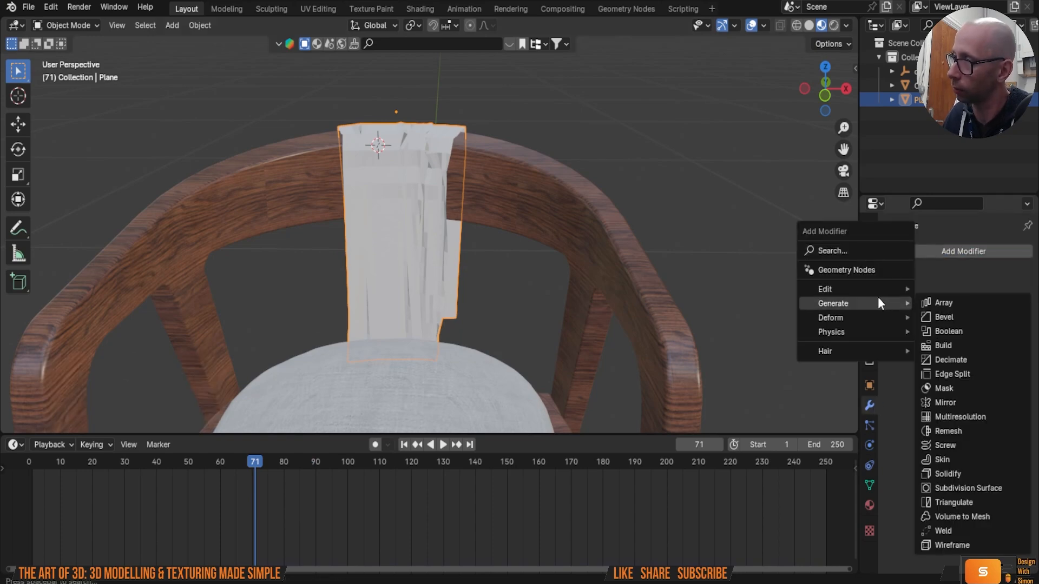
left_click(973, 485)
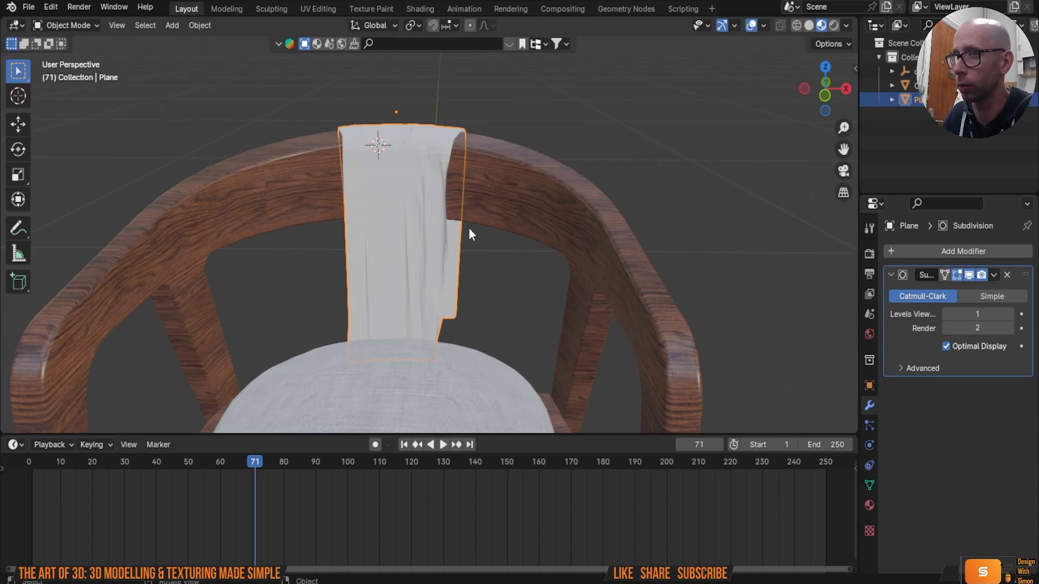
- Apply smooth shading to the cloth mesh
right_click(419, 280)
left_click(405, 231)
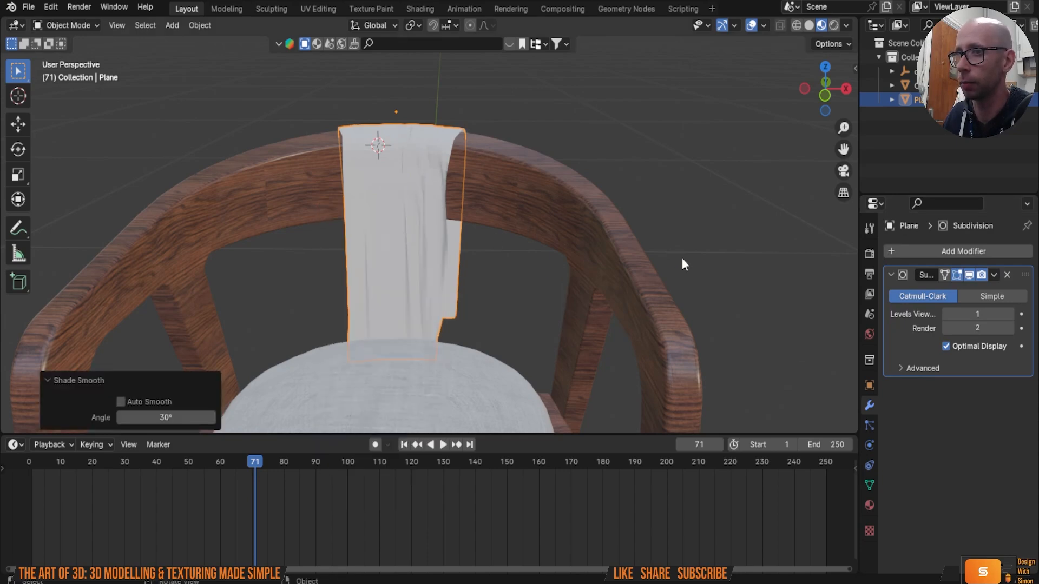
left_click(662, 258)
- Shrink the timeline to enlarge the 3D view, frame the chair and select the cloth
left_click_drag(523, 434, 526, 556)
scroll(525, 466, "down", 4)
middle_click_drag(525, 464, 541, 439)
left_click(423, 293)
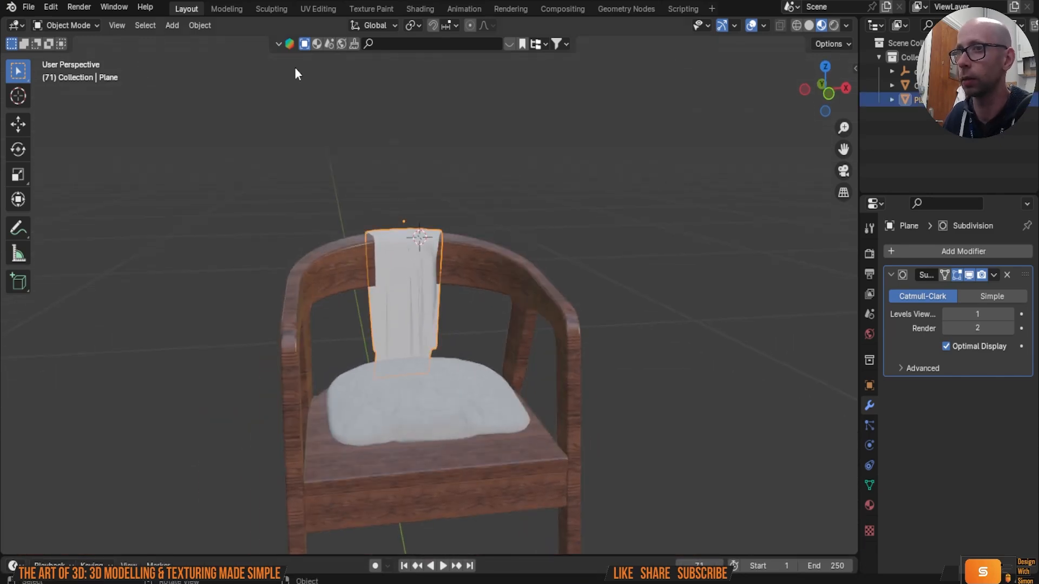
- Search the online asset library's materials for "fabric"
left_click(317, 44)
left_click(420, 43)
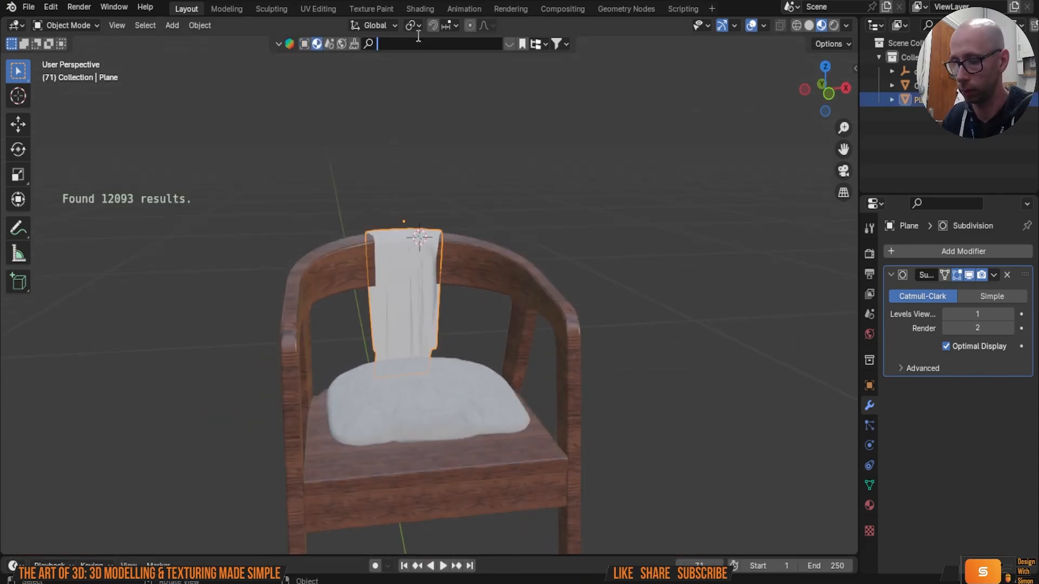
type("fabric")
key("Return")
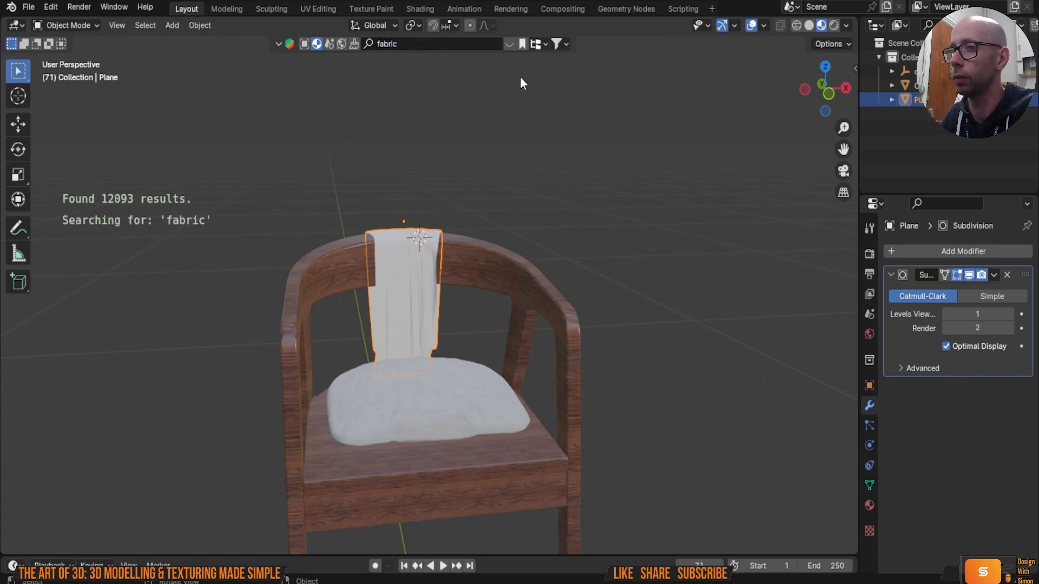
mouse_move(556, 162)
- Browse the fabric materials and apply the cream one with red flowers to the draped cloth
left_click(728, 129)
left_click(729, 129)
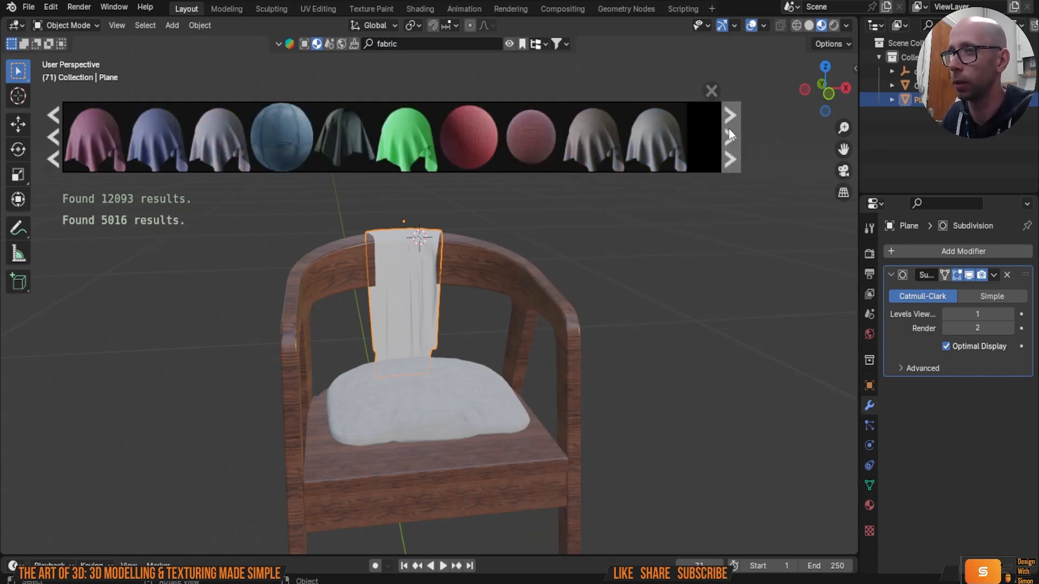
left_click(729, 129)
left_click(728, 129)
left_click(729, 129)
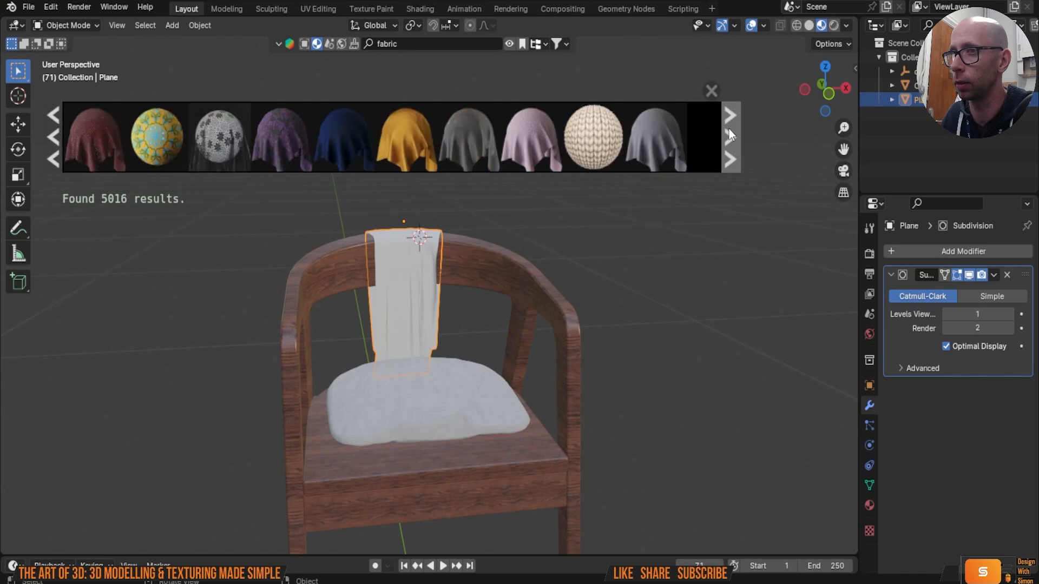
left_click(729, 129)
left_click(729, 129)
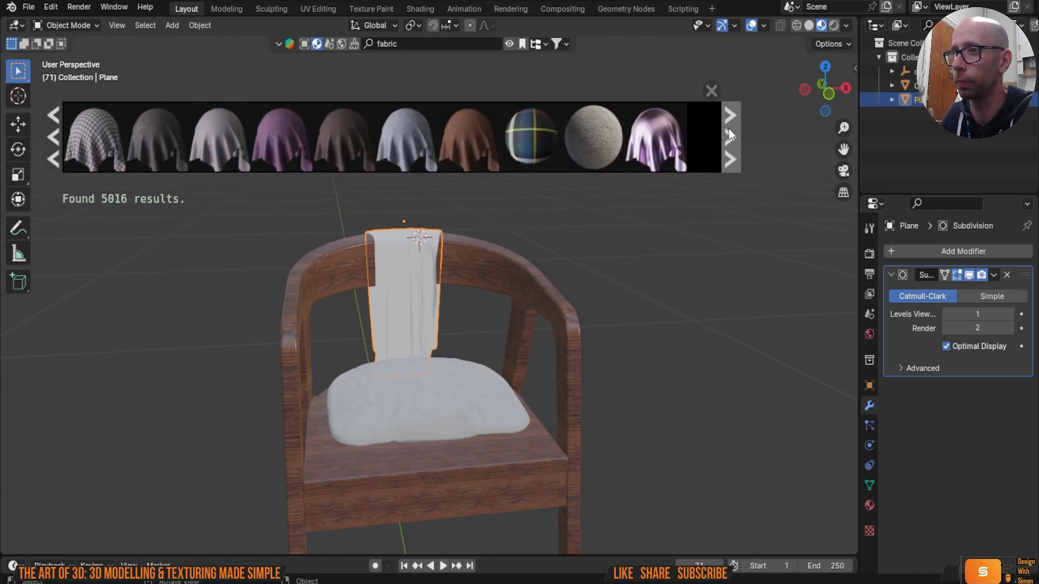
left_click(729, 129)
left_click_drag(165, 143, 401, 282)
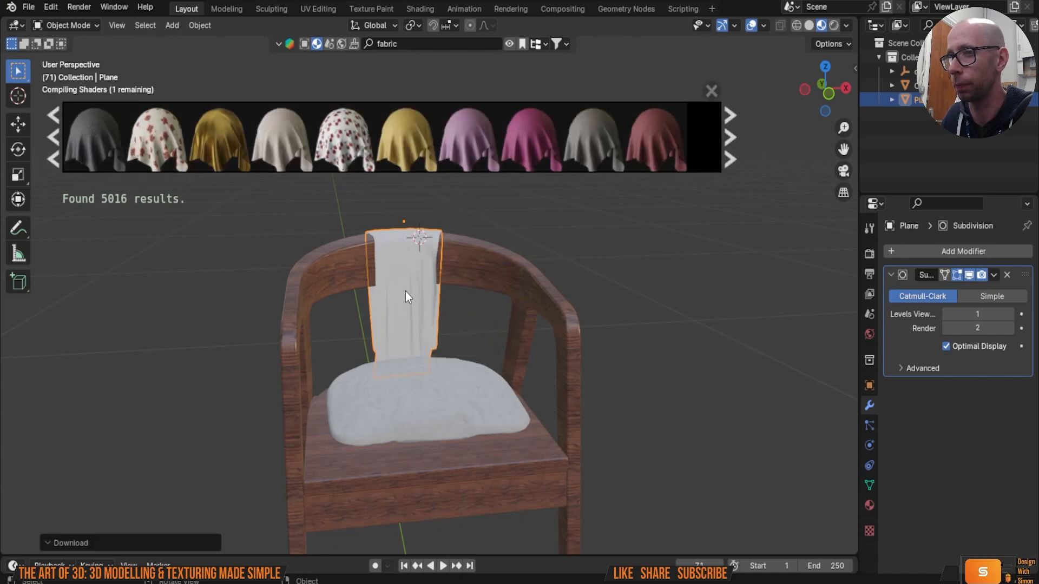
- Remap the cloth mesh's UVs in Edit Mode so the floral pattern repeats at a smaller scale, and return to Object Mode
scroll(419, 311, "up", 4)
key("Tab")
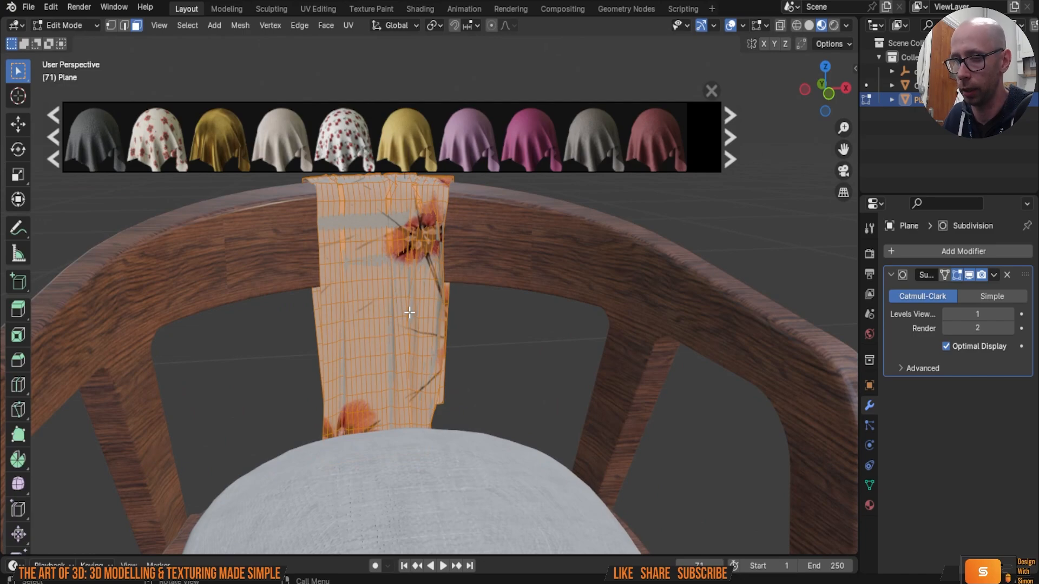
key("q")
left_click(399, 365)
scroll(556, 260, "down", 4)
key("Tab")
- Deselect the cloth, close the material results and view the finished chair from several angles
middle_click_drag(557, 260, 458, 253)
scroll(498, 285, "up", 5)
scroll(476, 297, "down", 4)
left_click(654, 273)
left_click(711, 90)
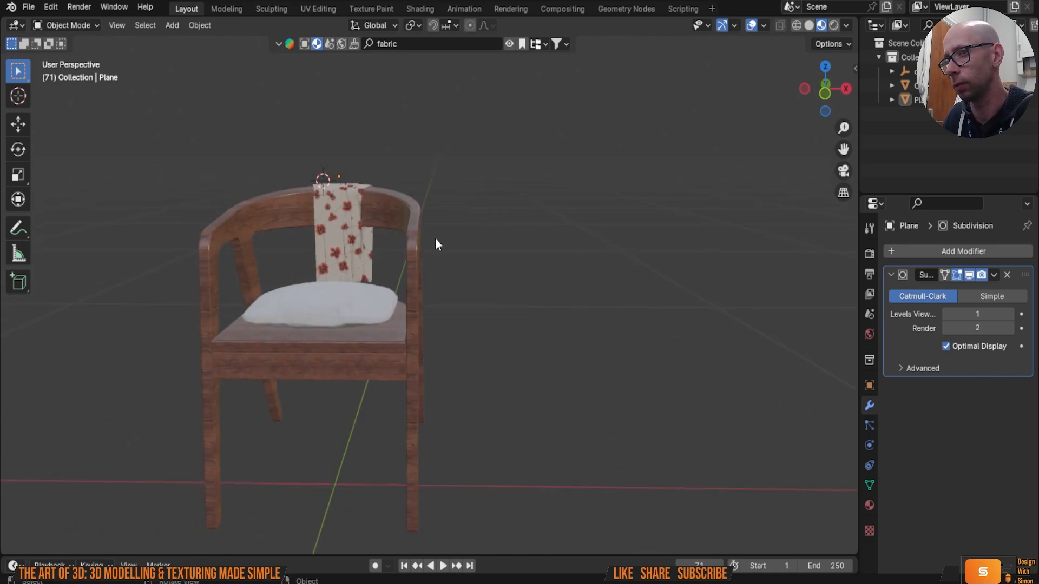
scroll(382, 225, "up", 4)
middle_click_drag(382, 225, 361, 204)
middle_click_drag(377, 257, 499, 288)
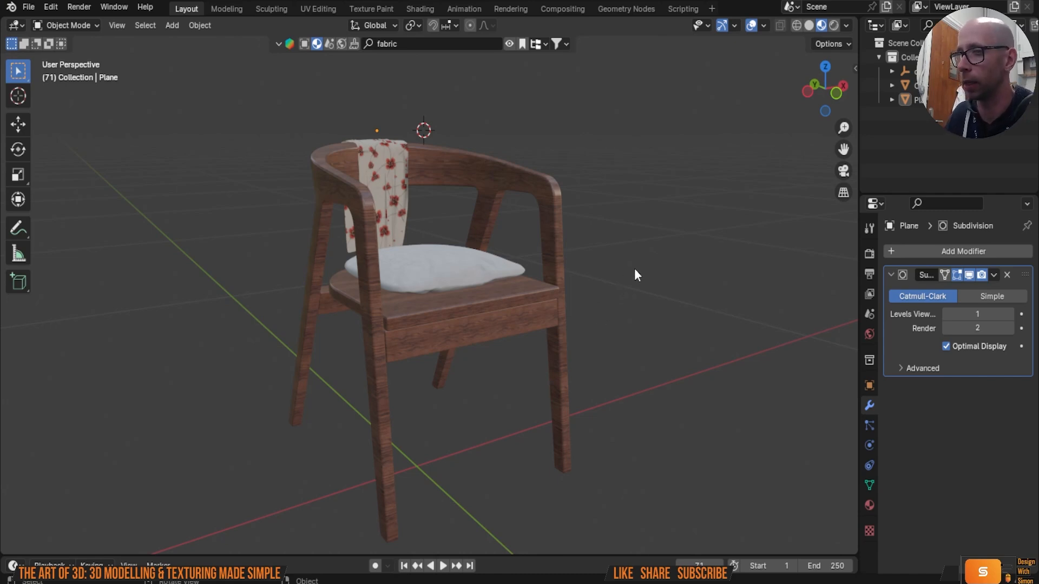
scroll(644, 326, "down", 1)
middle_click_drag(634, 322, 542, 328, "shift")
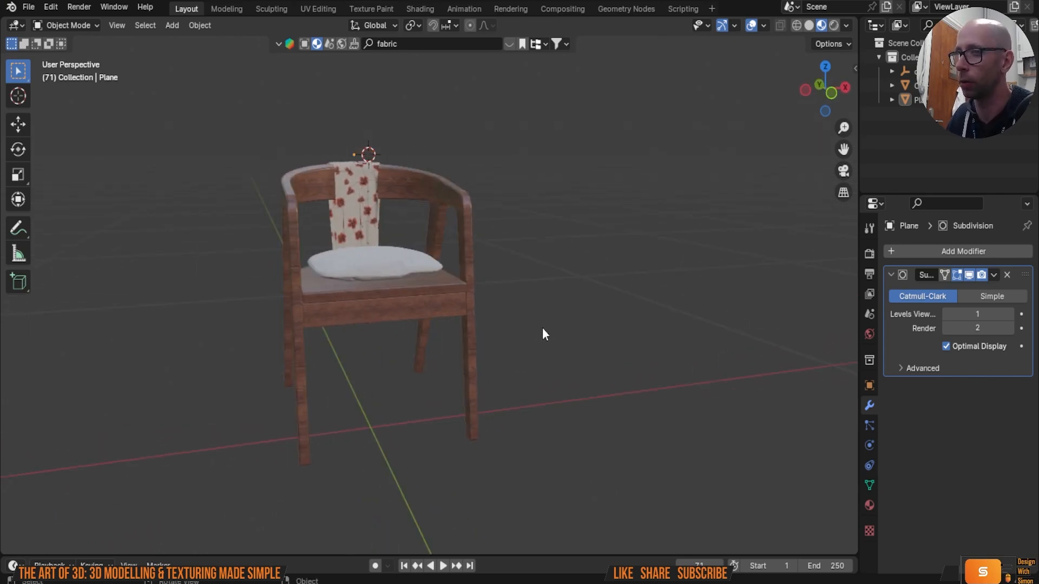